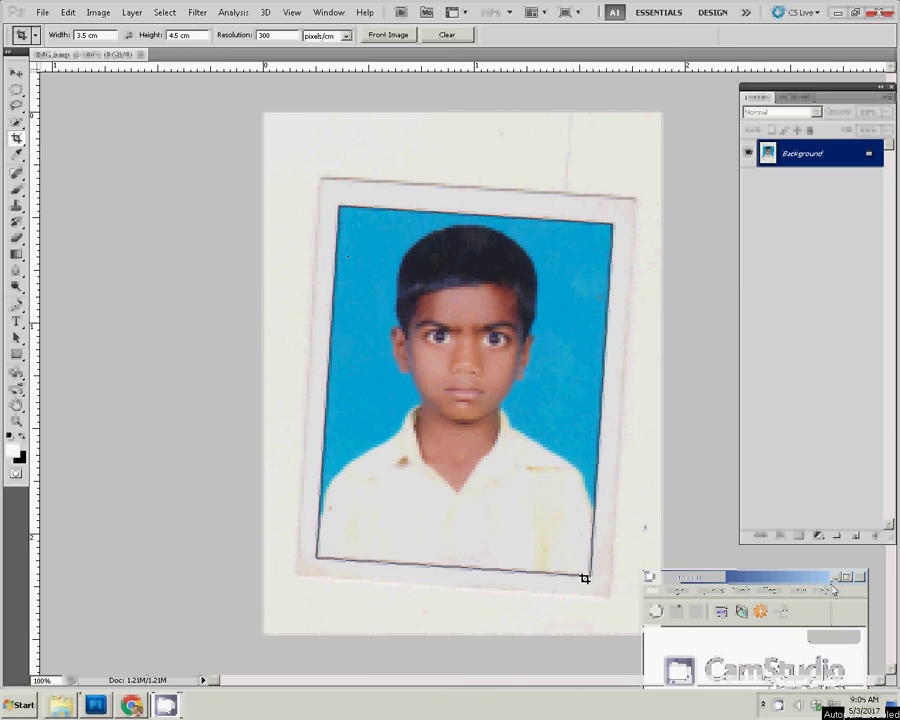
# Step: Crop and straighten the tilted scan to 3.5 × 4.5 cm at 300 pixels/cm, fitted on screen
pyautogui.moveTo(585, 578); pyautogui.dragTo(620, 240)
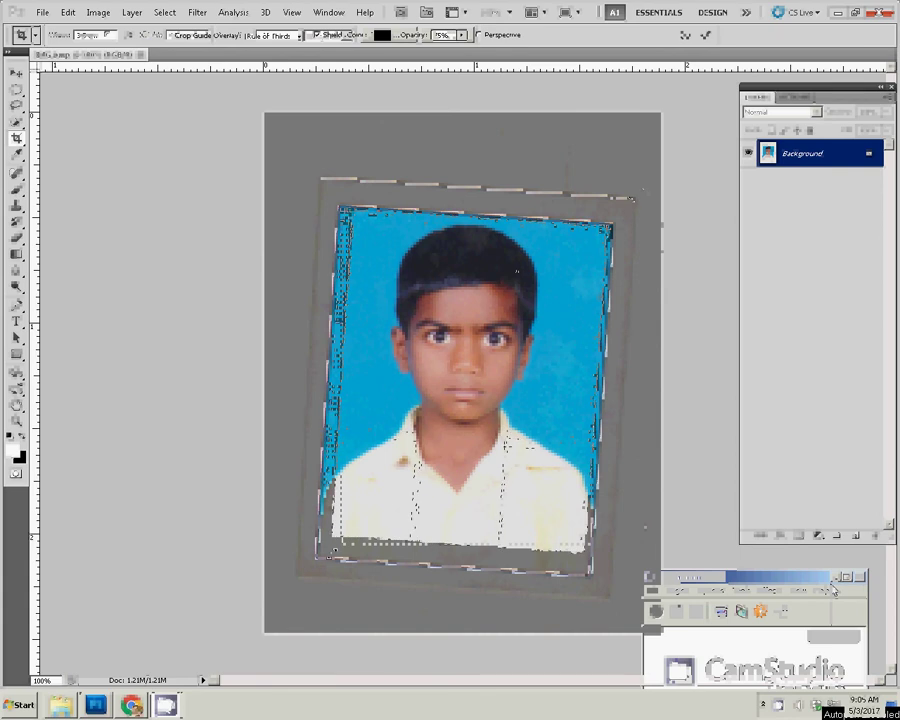
pyautogui.click(706, 35)
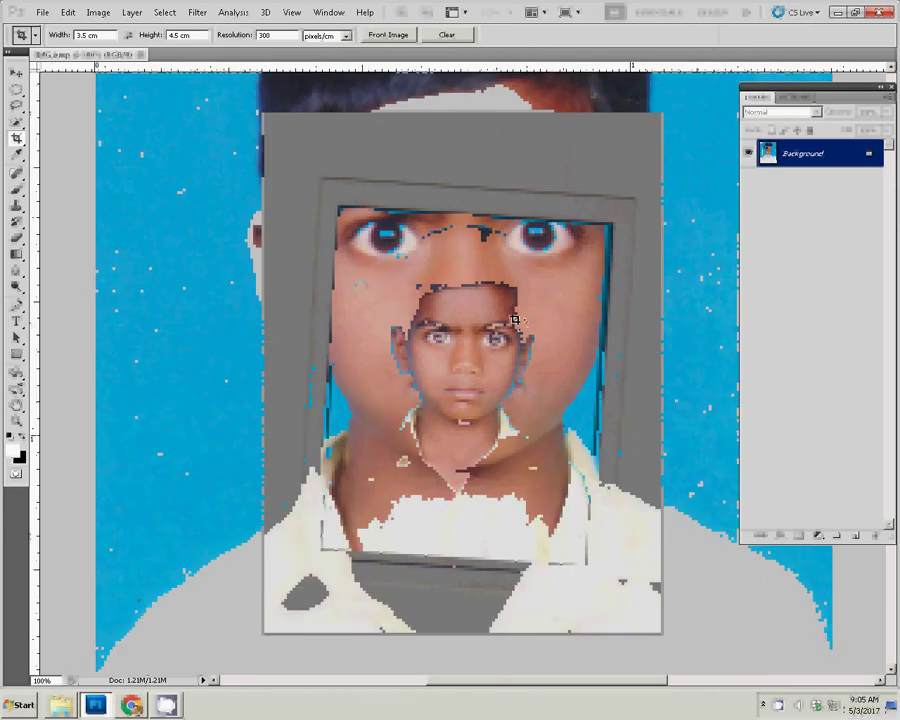
pyautogui.press('z')
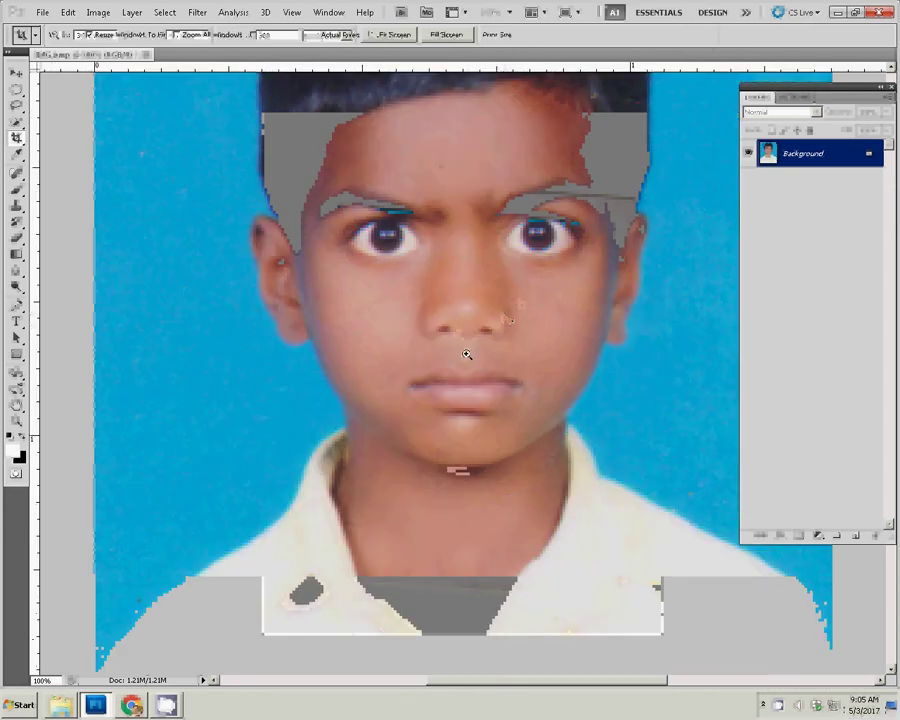
pyautogui.rightClick(466, 354)
pyautogui.click(497, 366)
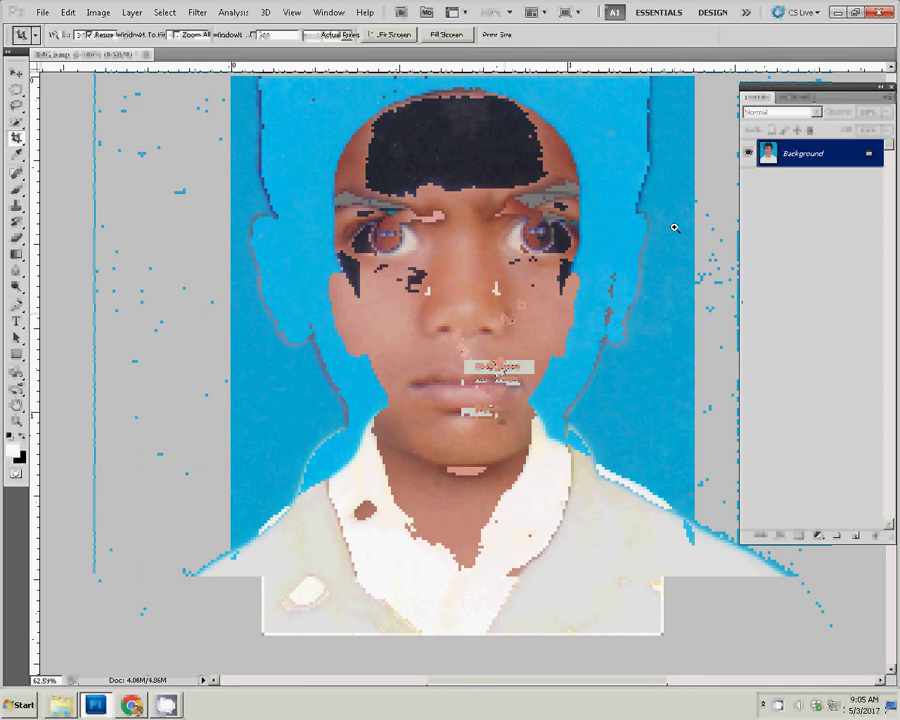
# Step: Set the Clone Stamp brush to size 50, dismiss the clone-source warning, and reach the adjustment layer list
pyautogui.press('s')
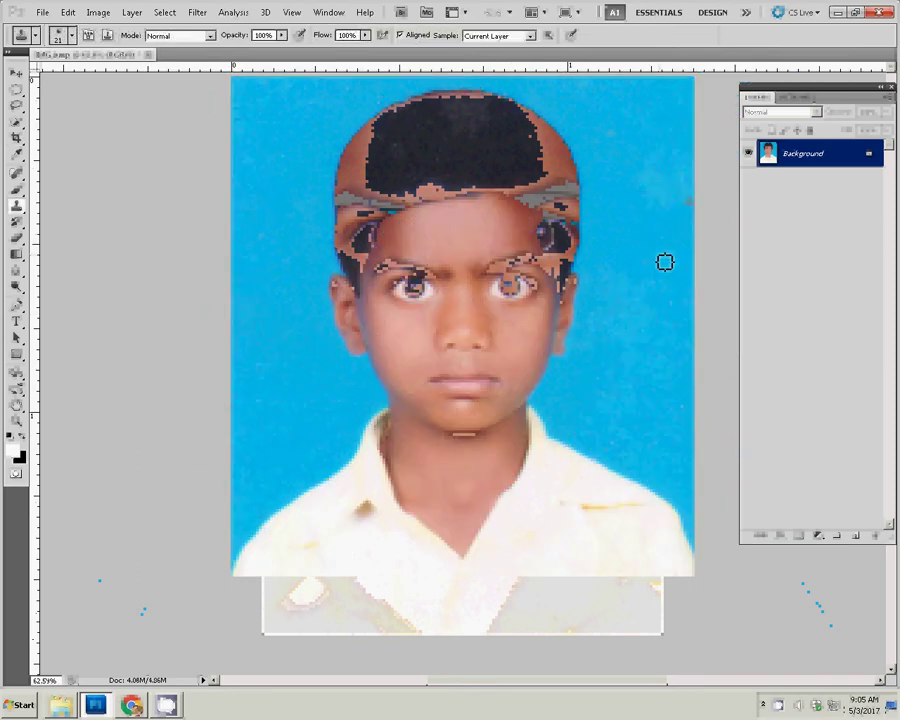
pyautogui.press(']')
pyautogui.press(']')
pyautogui.press(']')
pyautogui.click(652, 260)
pyautogui.press('Return')
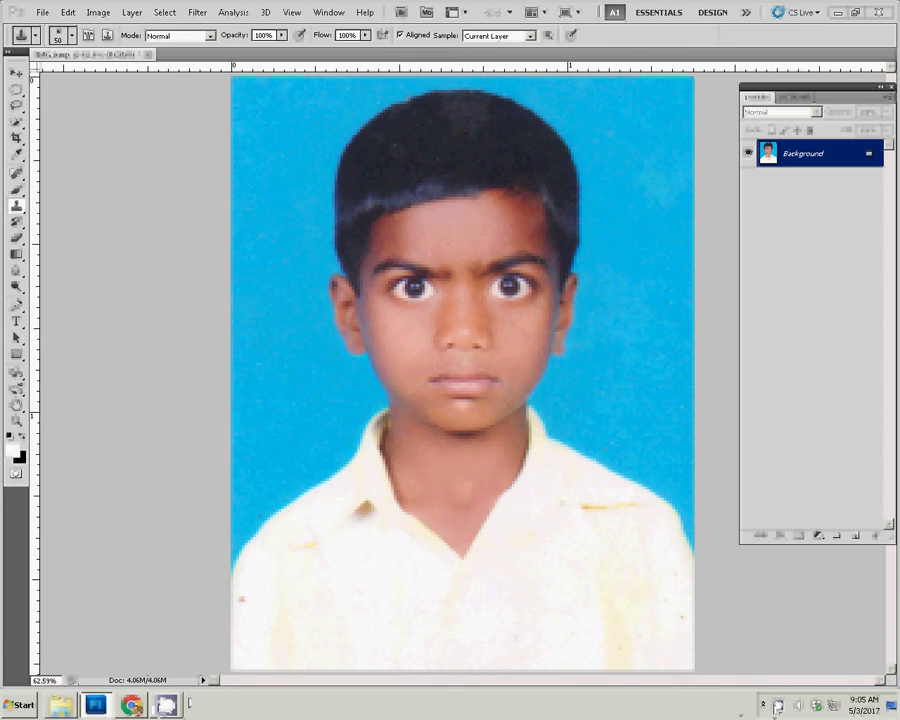
pyautogui.click(778, 708)
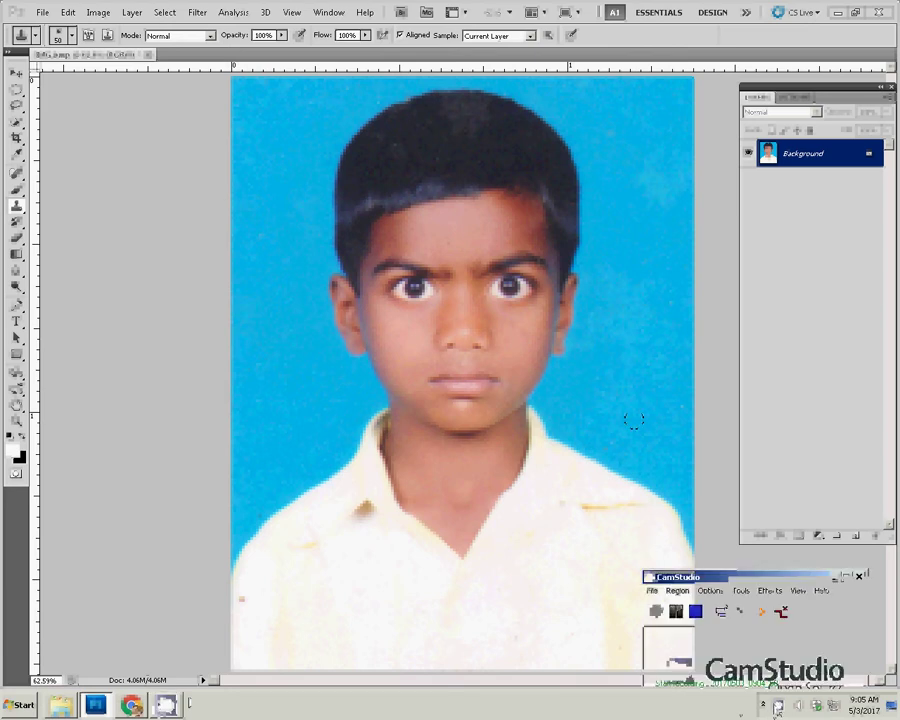
pyautogui.click(778, 708)
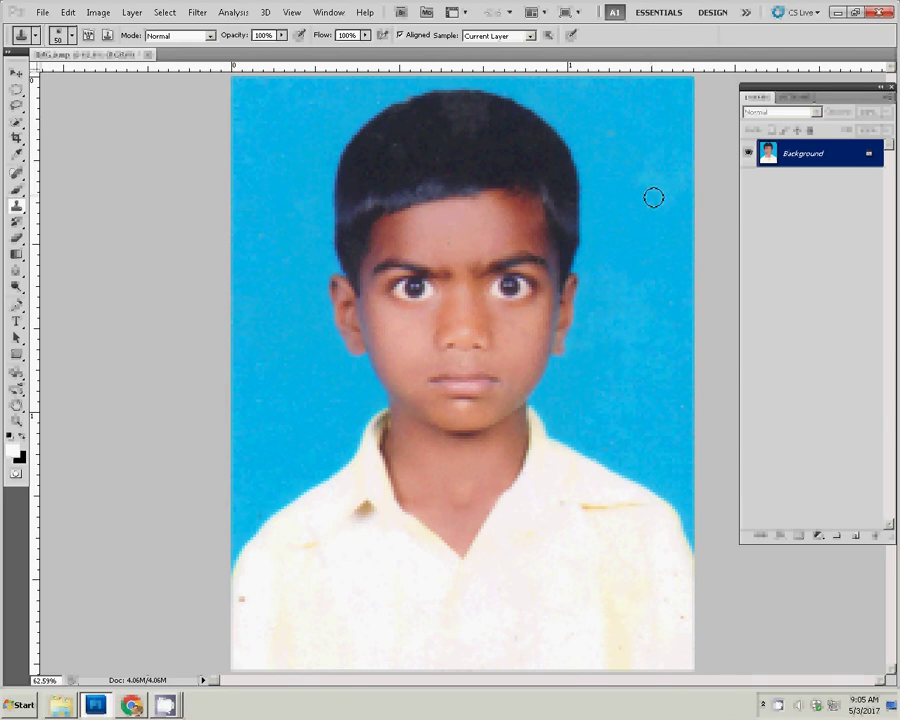
# Step: Add a Selective Color adjustment layer deepening the Blacks to about 31%
pyautogui.click(819, 535)
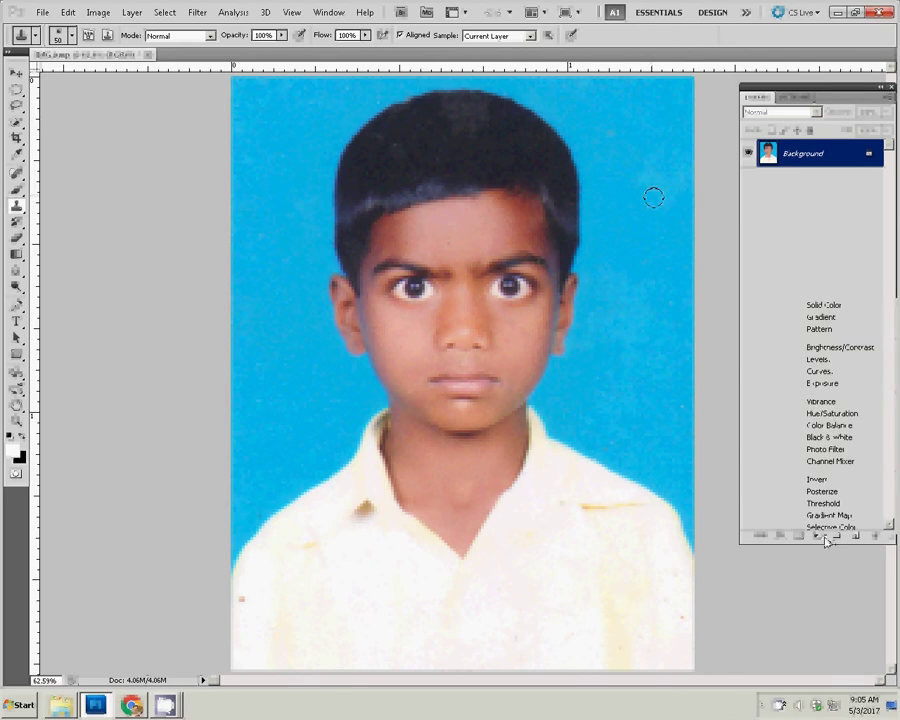
pyautogui.click(828, 527)
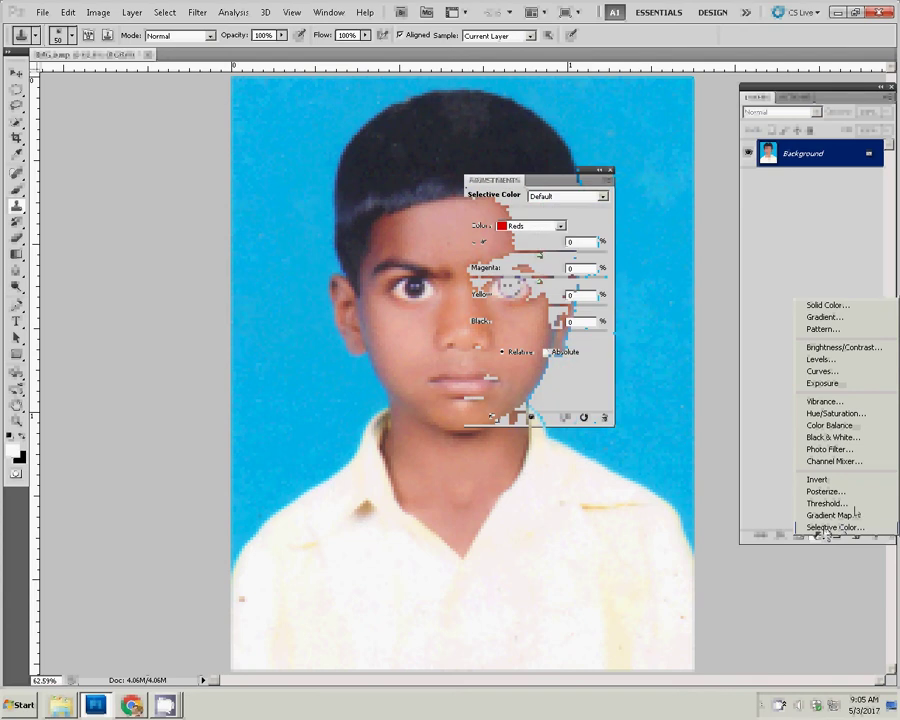
pyautogui.click(537, 224)
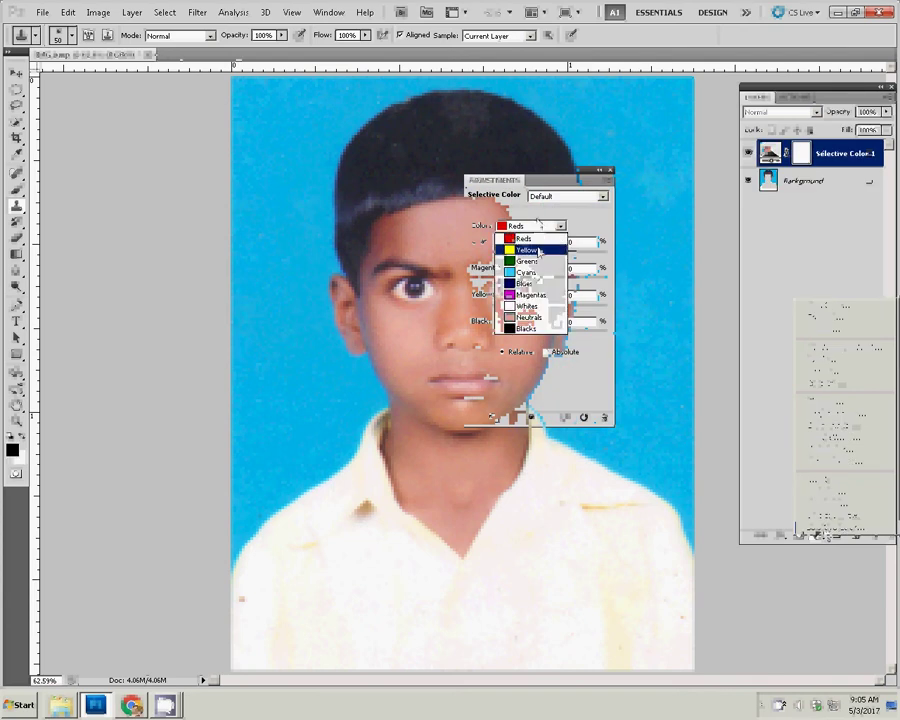
pyautogui.click(535, 327)
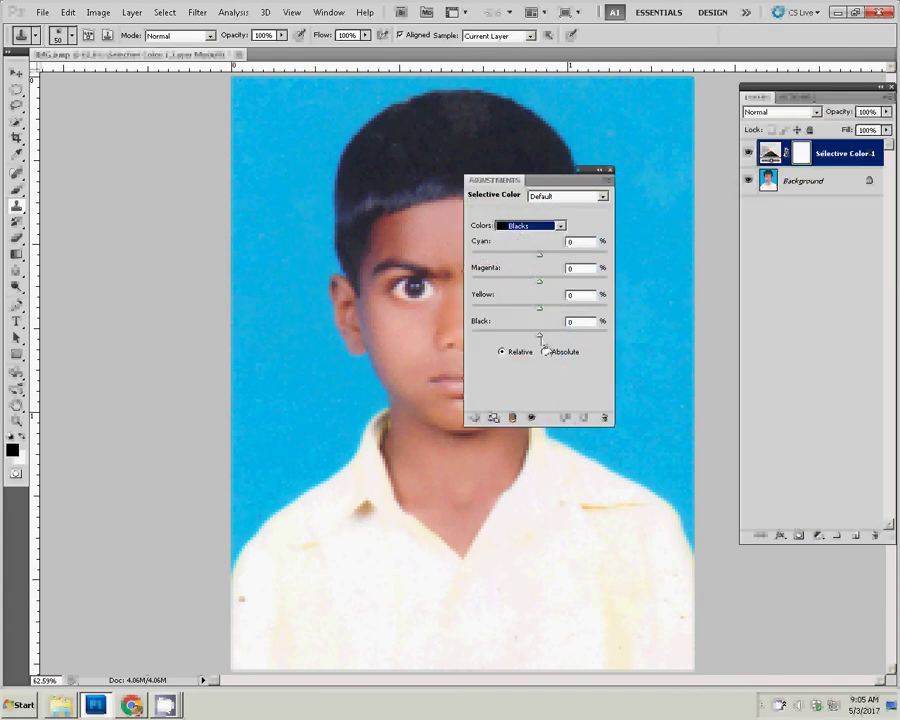
pyautogui.moveTo(539, 336); pyautogui.dragTo(550, 341)
pyautogui.click(475, 419)
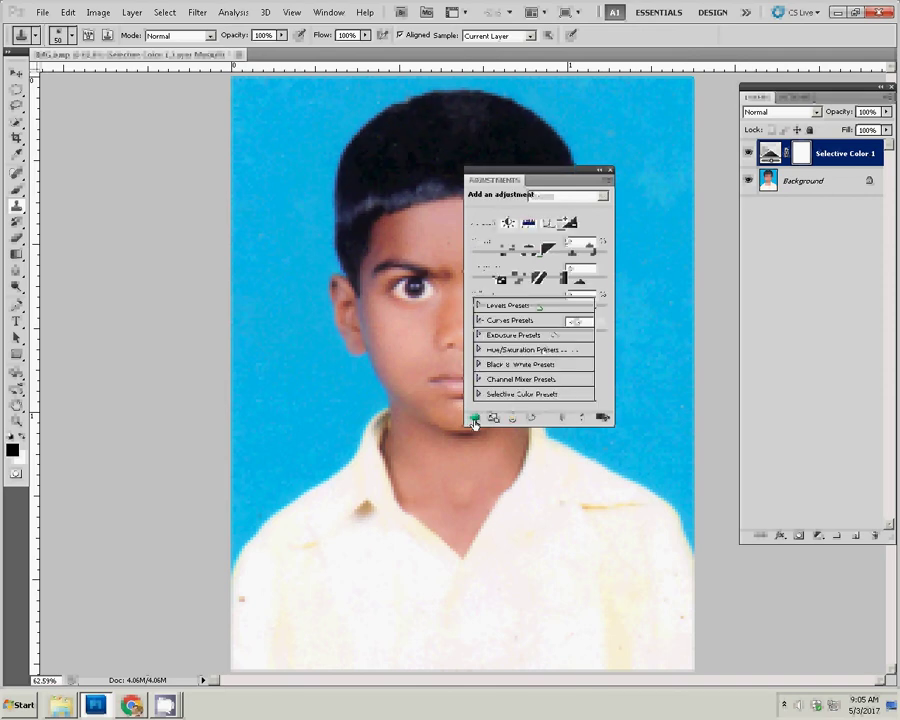
pyautogui.click(475, 419)
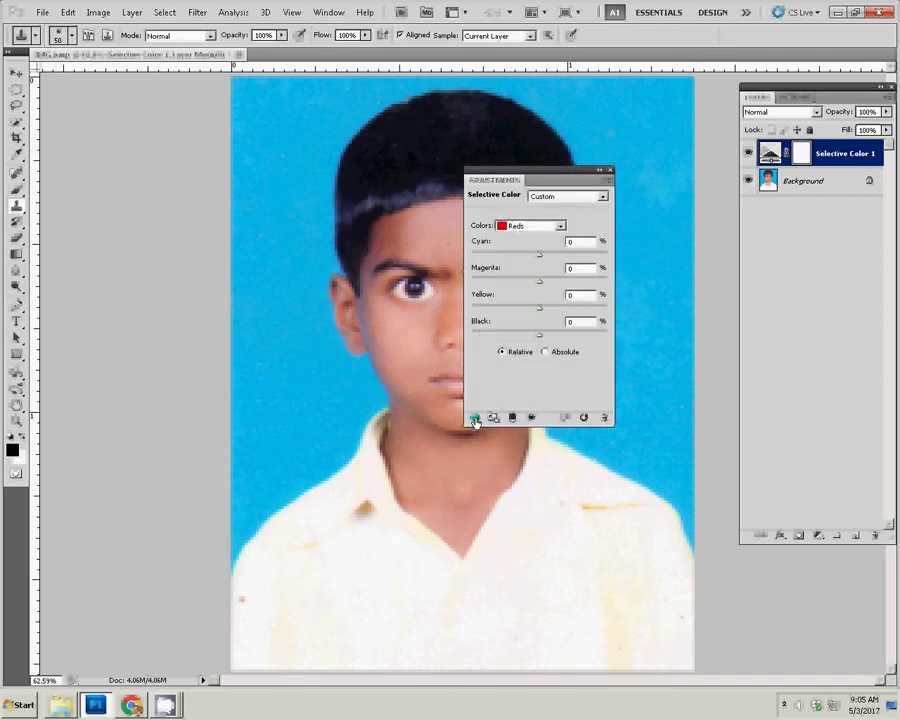
pyautogui.click(475, 419)
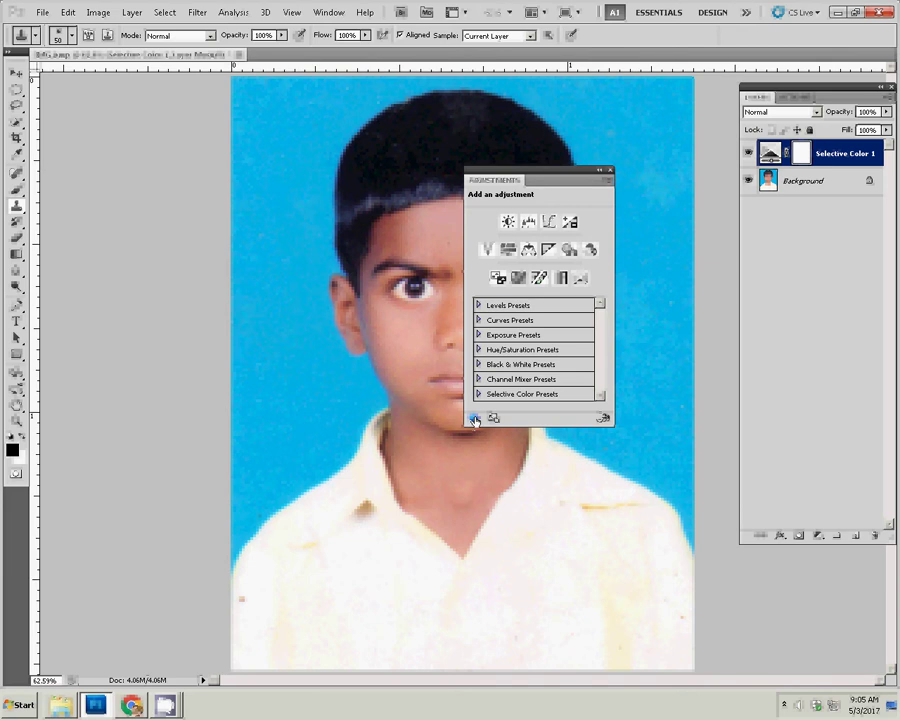
# Step: Add a Color Balance layer shifting midtones toward yellow (-16), then flatten the image
pyautogui.click(530, 250)
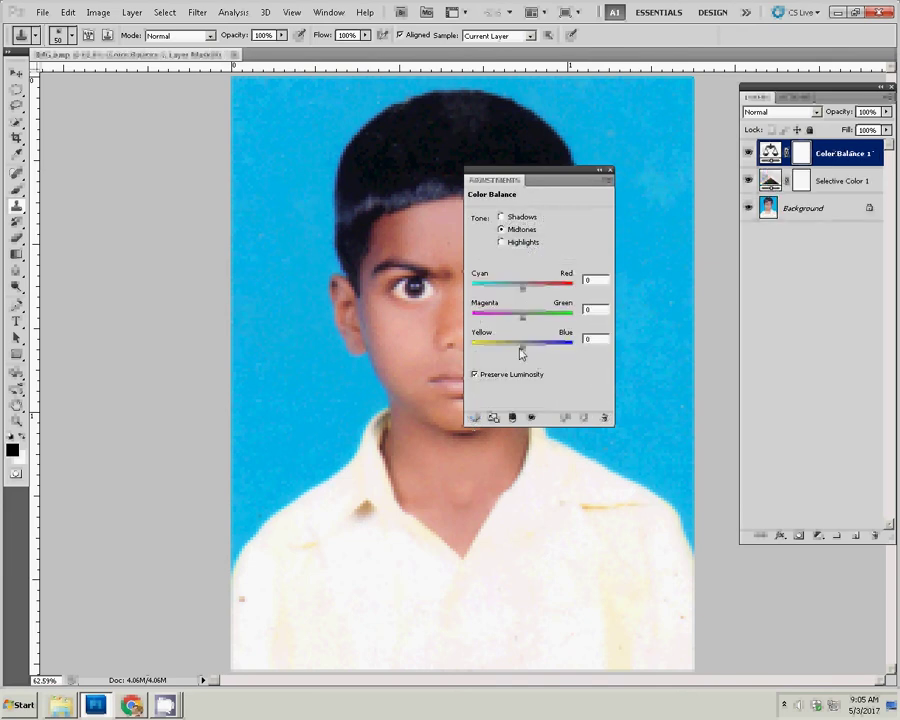
pyautogui.moveTo(522, 350); pyautogui.dragTo(517, 360)
pyautogui.click(609, 172)
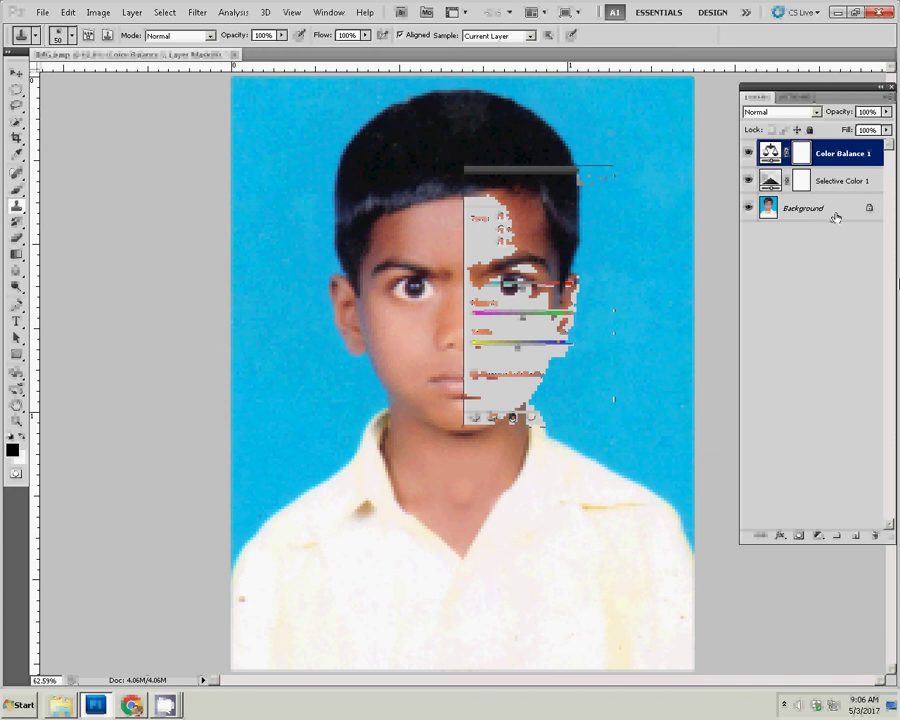
pyautogui.rightClick(792, 210)
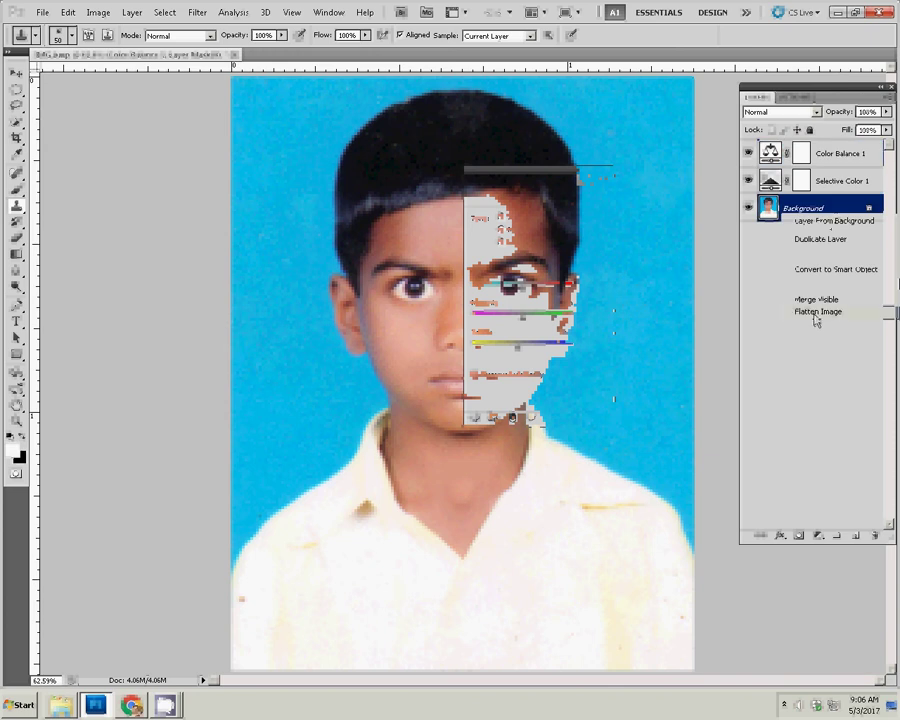
pyautogui.click(817, 313)
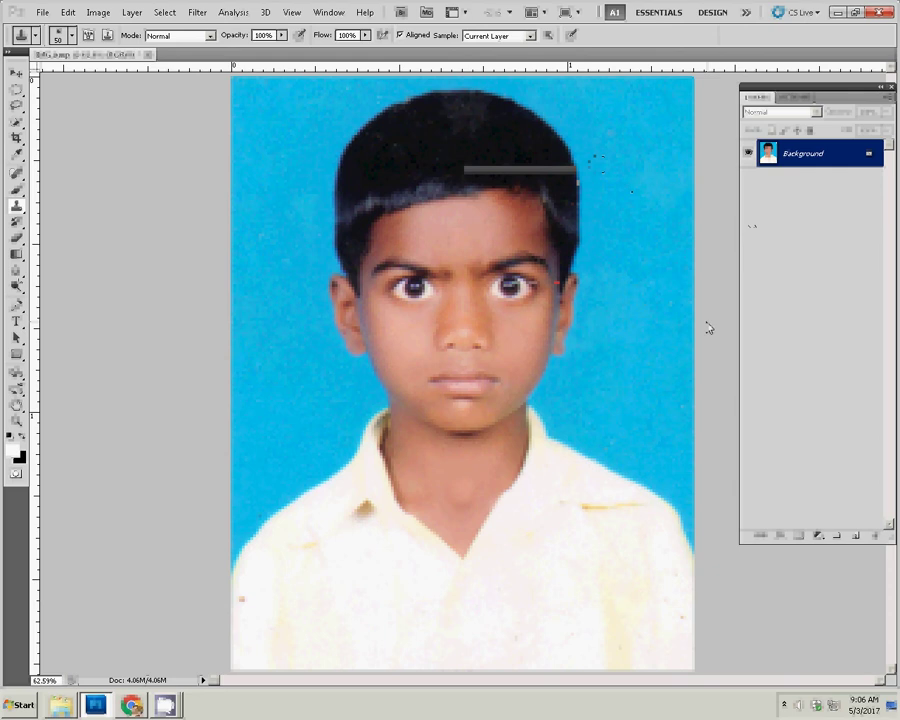
# Step: Blur the left edge of the hair with a size-70 Blur brush
pyautogui.press('r')
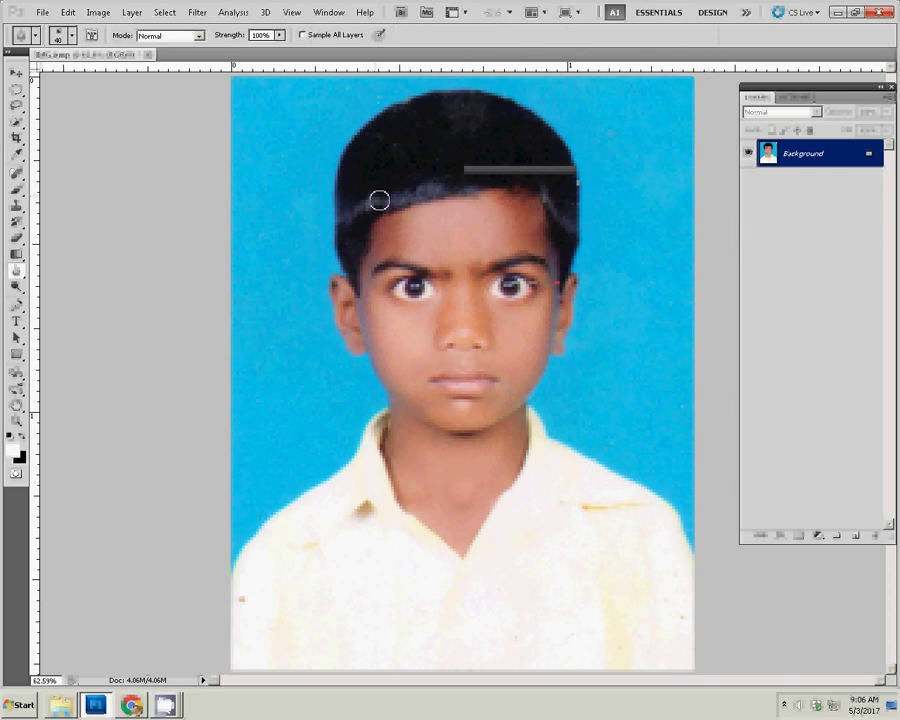
pyautogui.press(']')
pyautogui.press(']')
pyautogui.press(']')
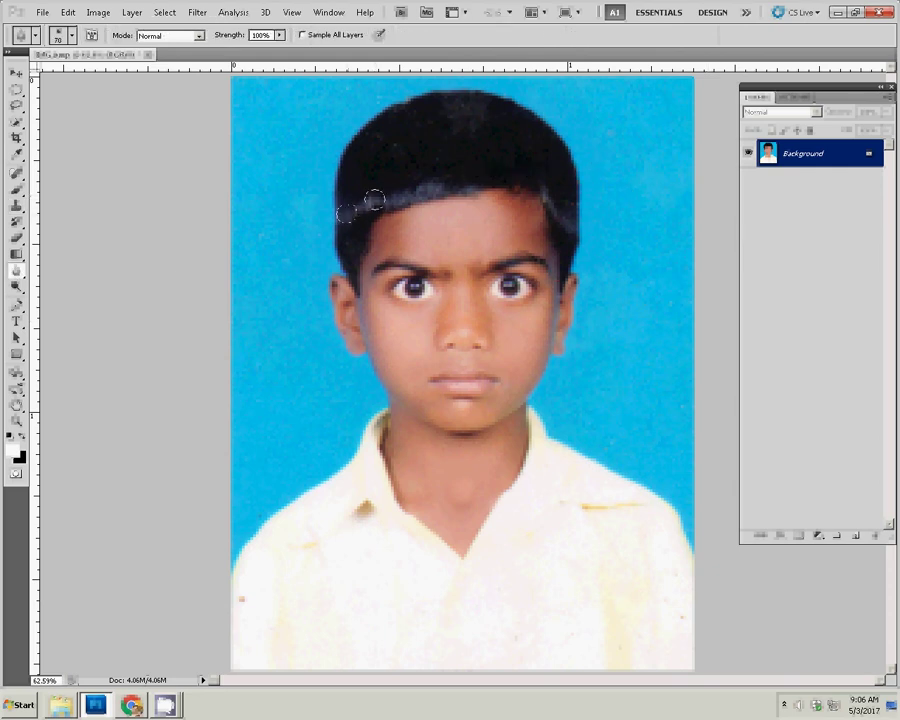
pyautogui.moveTo(373, 200); pyautogui.dragTo(369, 205)
# Step: Lighten the hairline across the forehead with a size-80 Dodge brush
pyautogui.press('o')
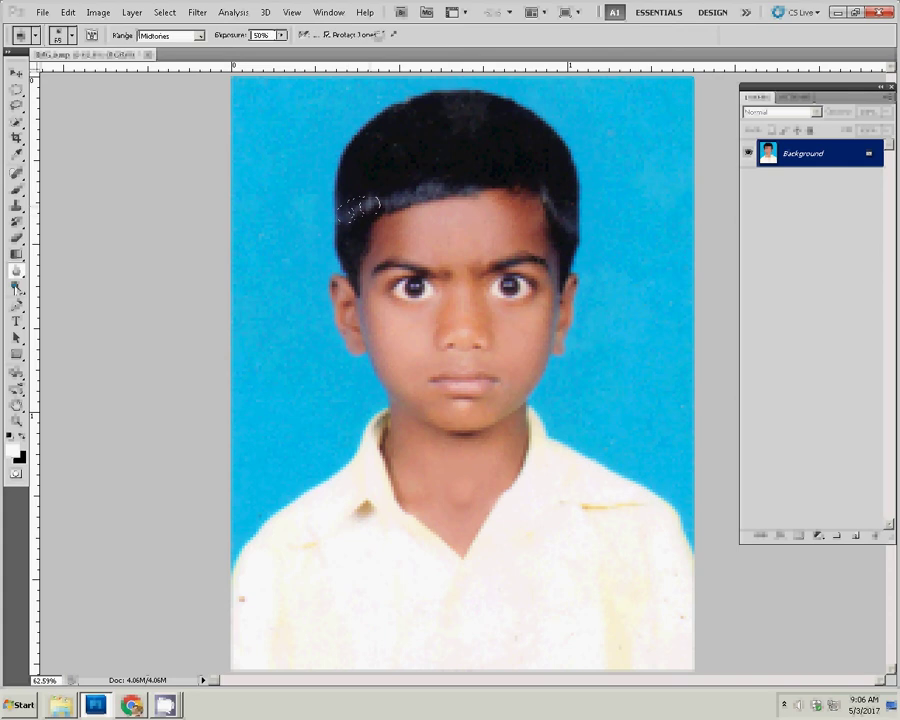
pyautogui.click(15, 286)
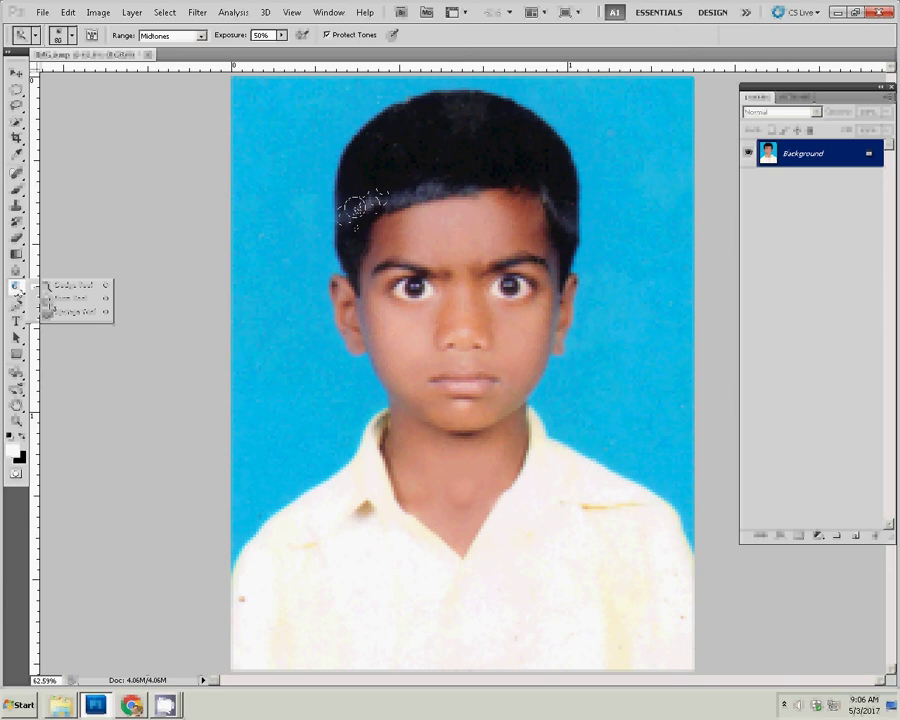
pyautogui.press(']')
pyautogui.moveTo(368, 204); pyautogui.dragTo(549, 191)
pyautogui.click(70, 298)
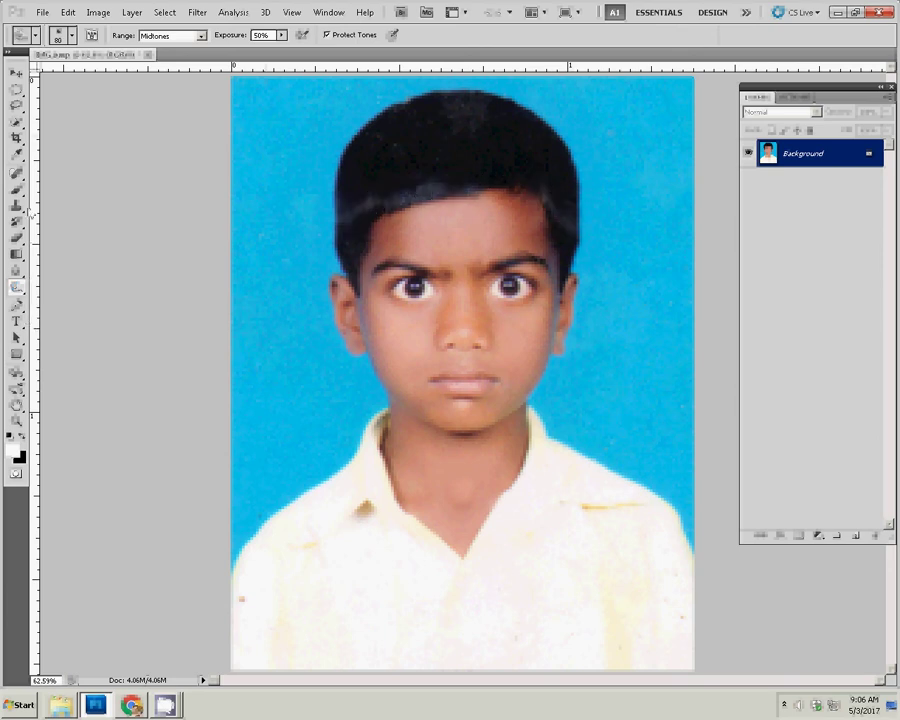
# Step: Run Neat Image Reduce Noise with an Auto Profile and apply it to the photo
pyautogui.click(197, 12)
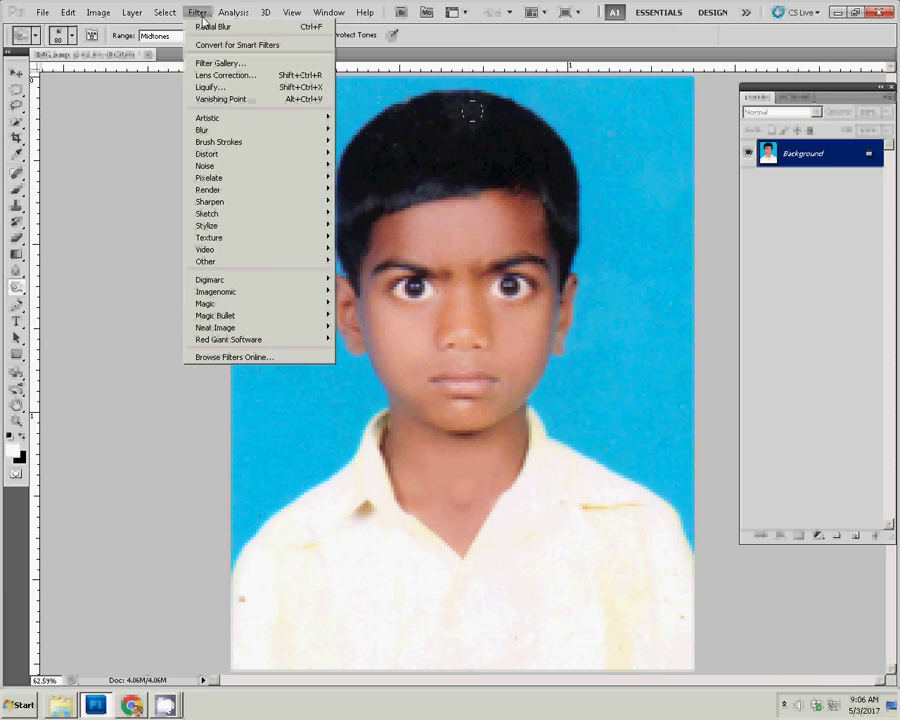
pyautogui.moveTo(216, 327)
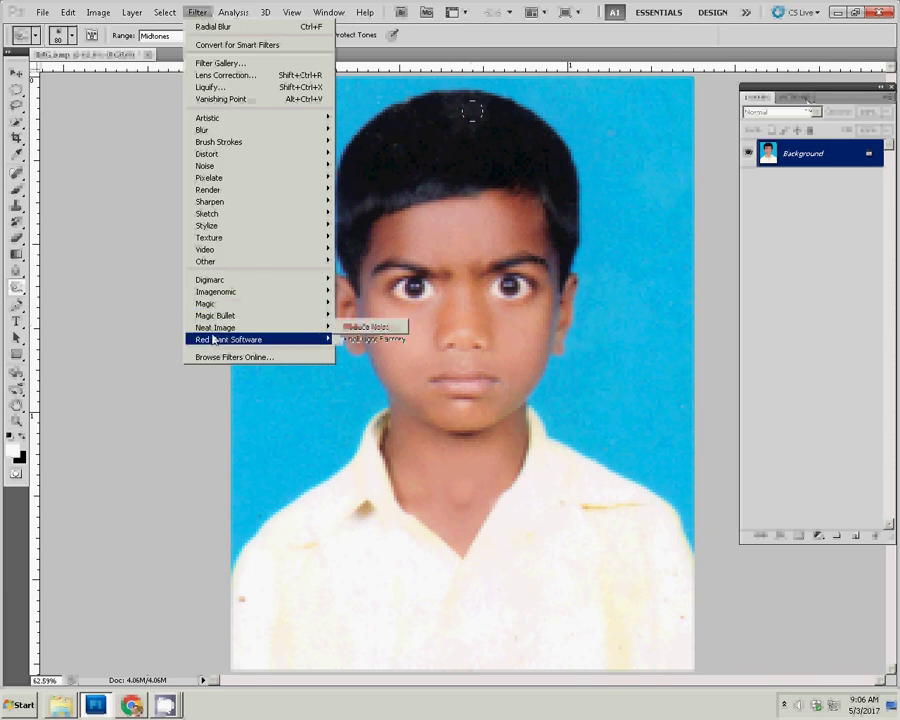
pyautogui.click(381, 331)
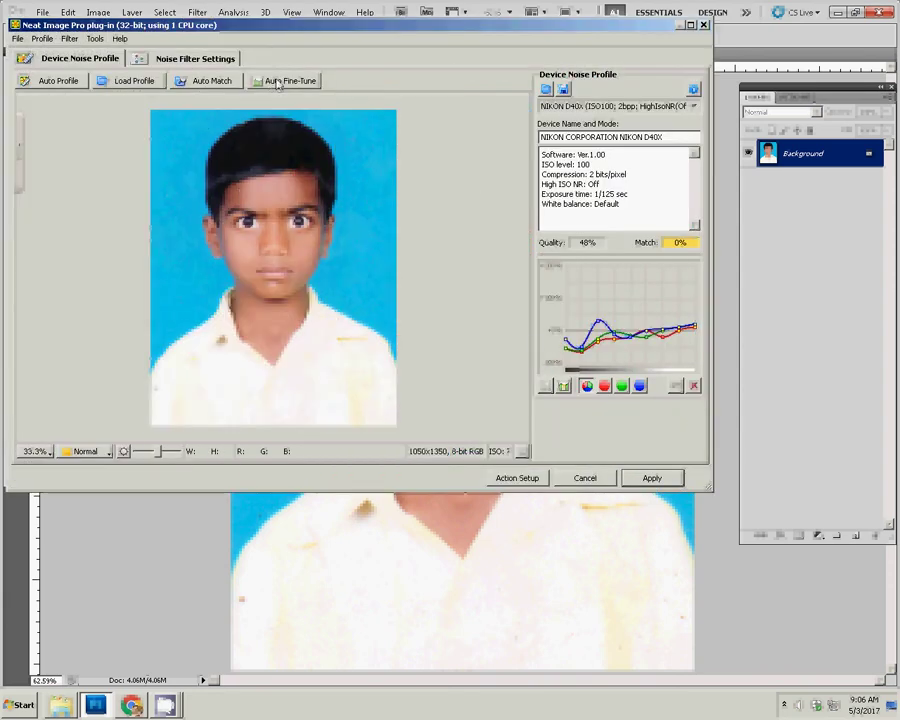
pyautogui.click(270, 80)
pyautogui.click(651, 477)
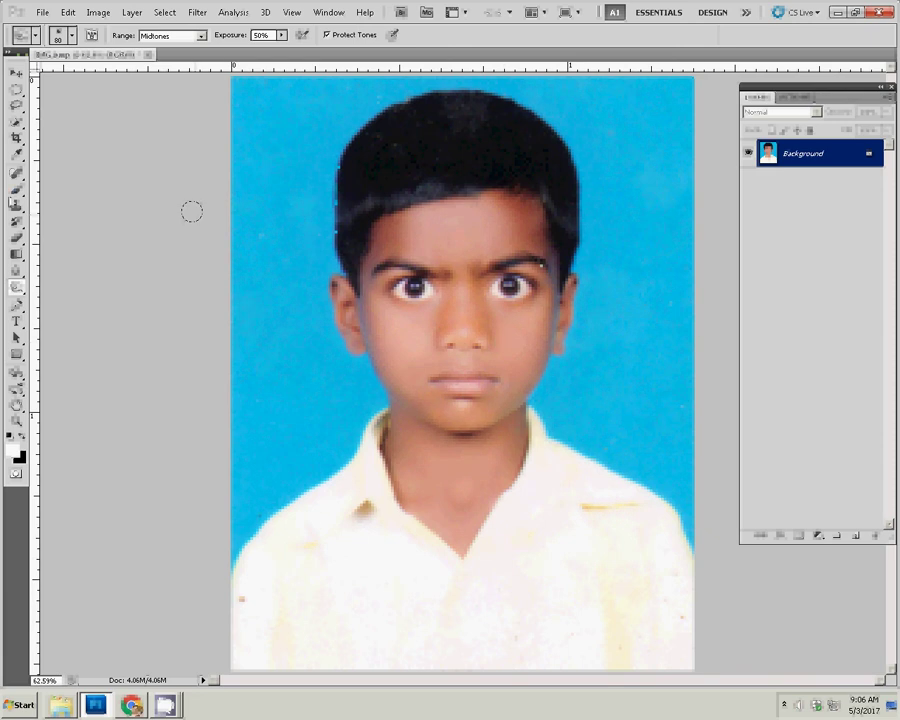
# Step: Heal two spots on the shirt's left edge at brush size 20, then run the cut-out action (Shift+F6)
pyautogui.press('j')
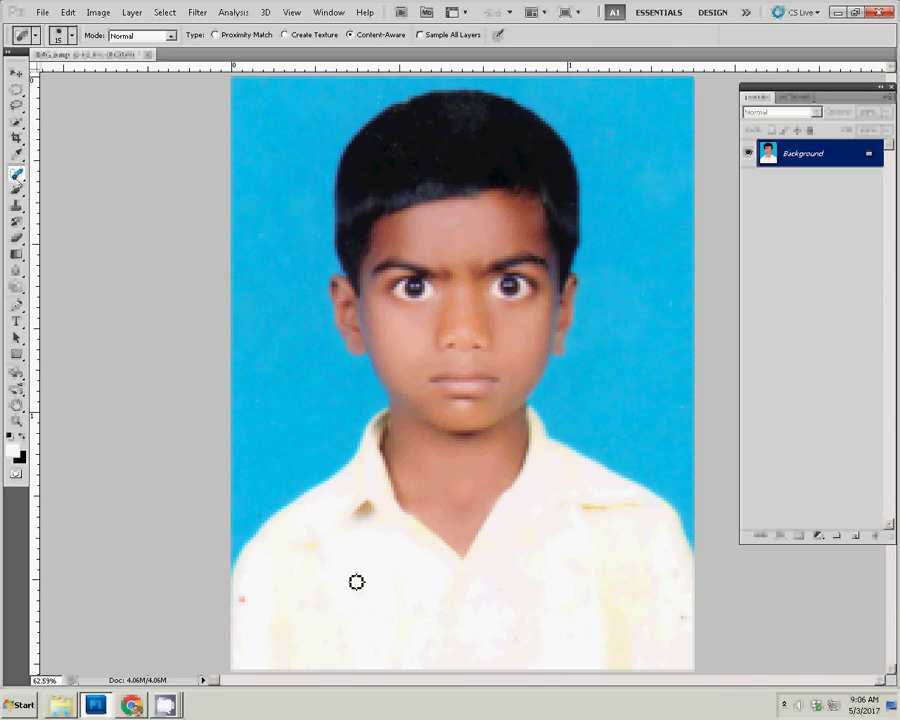
pyautogui.press(']')
pyautogui.press(']')
pyautogui.click(240, 601)
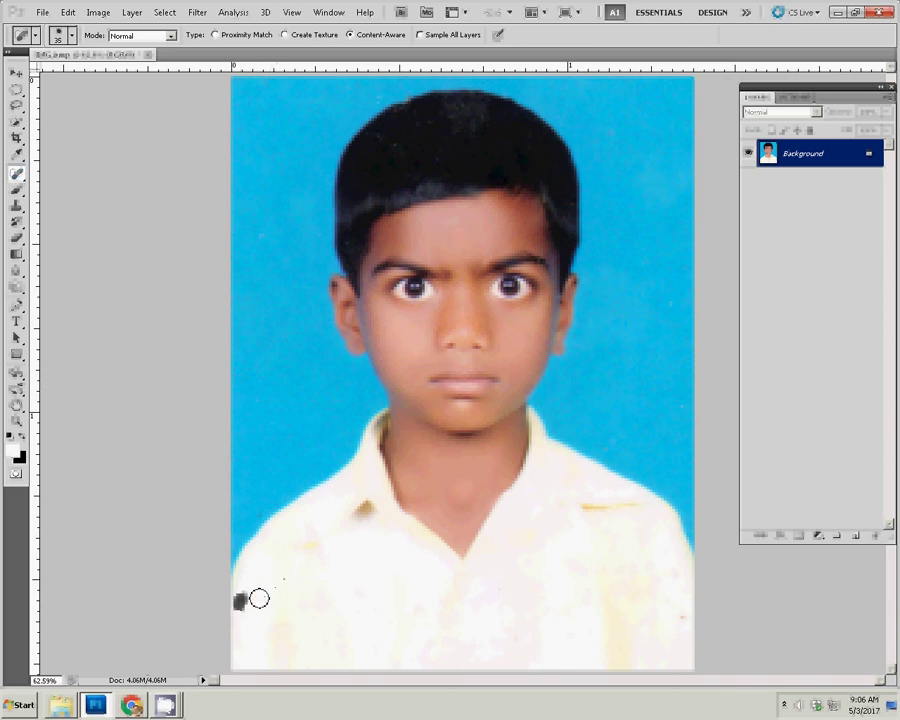
pyautogui.click(260, 508)
pyautogui.click(796, 97)
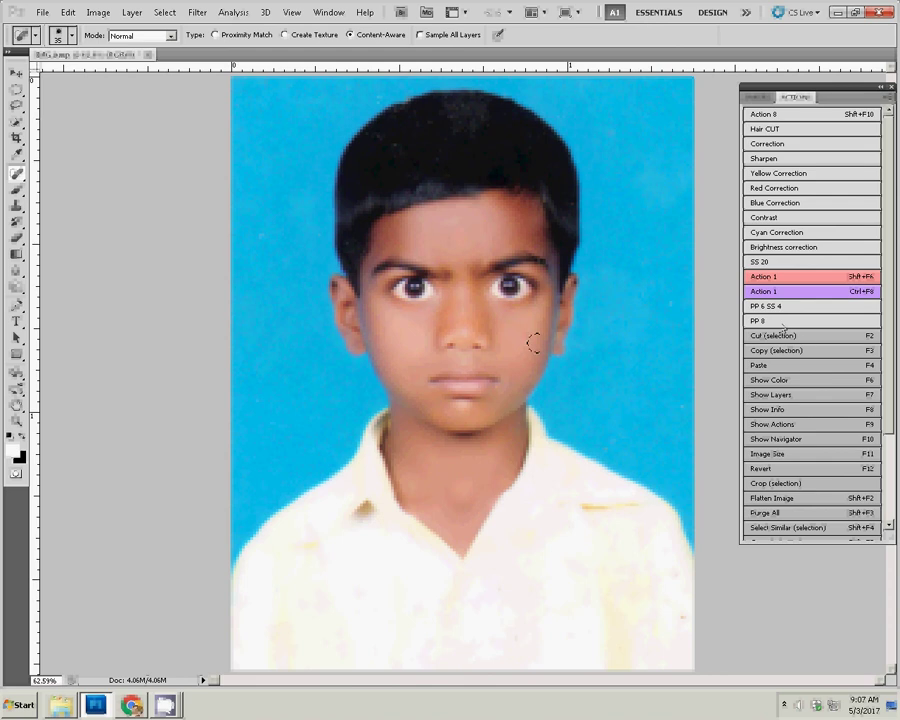
pyautogui.hotkey('shift', 'F6')
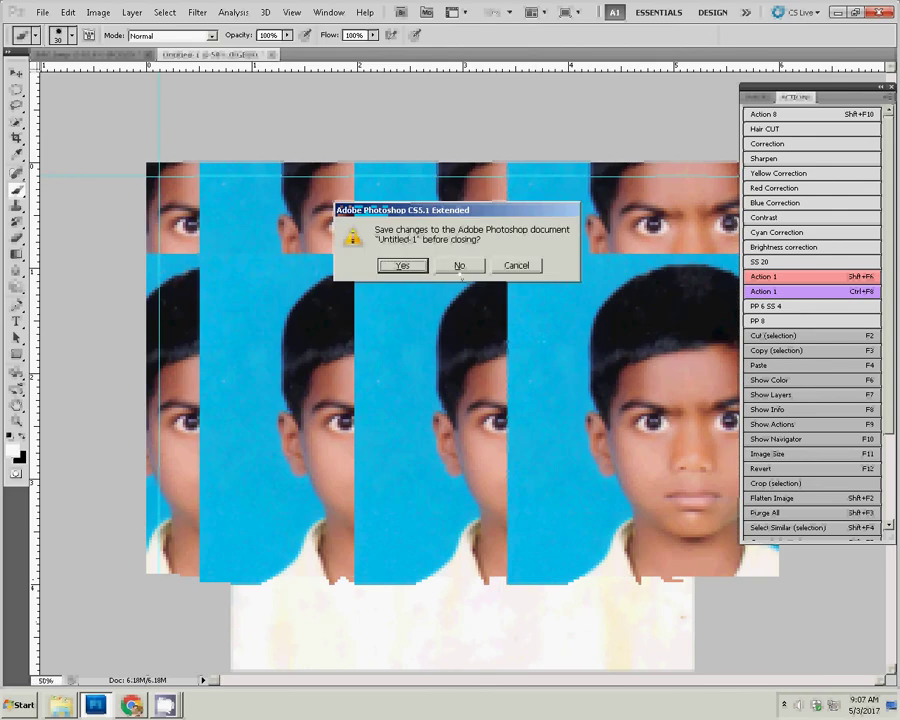
# Step: Close Untitled-1 without saving its changes
pyautogui.click(462, 268)
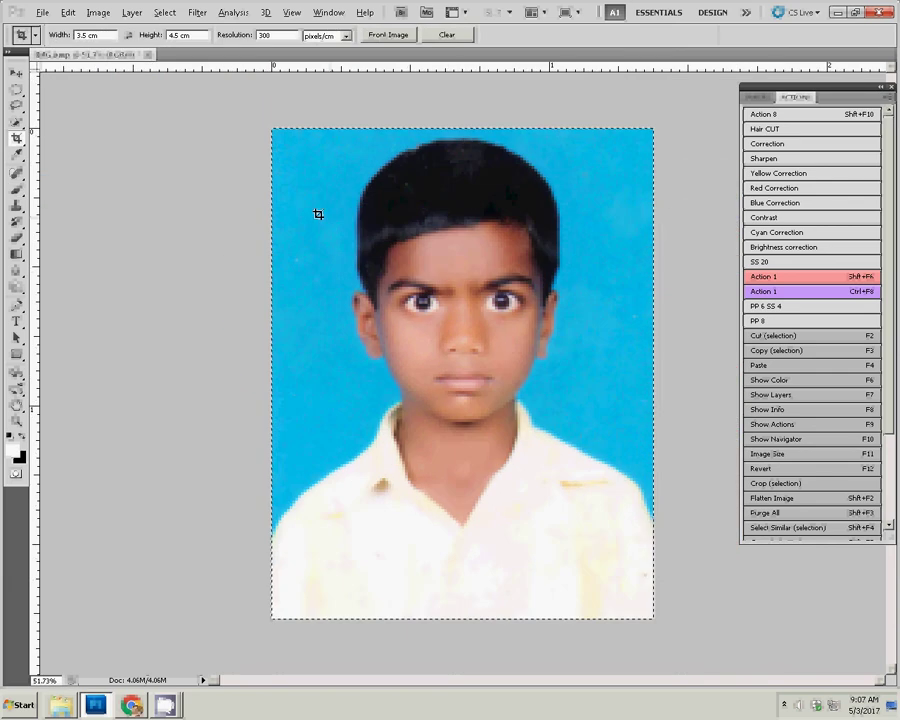
# Step: Crop the photo to 3.5 × 4.5 cm at 300 pixels/inch and run the eight-copy layout action
pyautogui.click(345, 35)
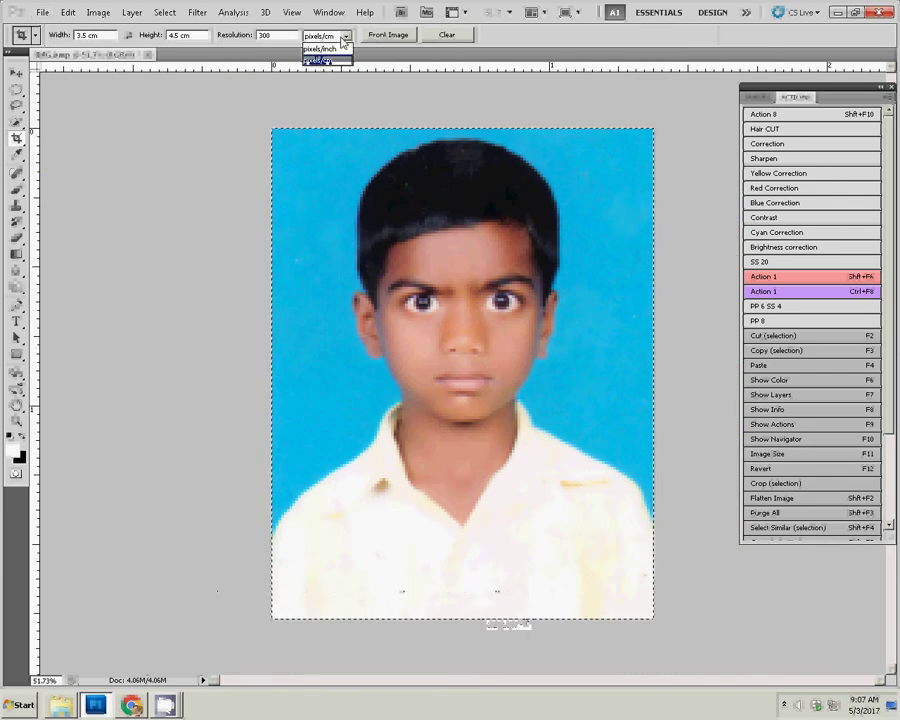
pyautogui.click(322, 45)
pyautogui.click(548, 423)
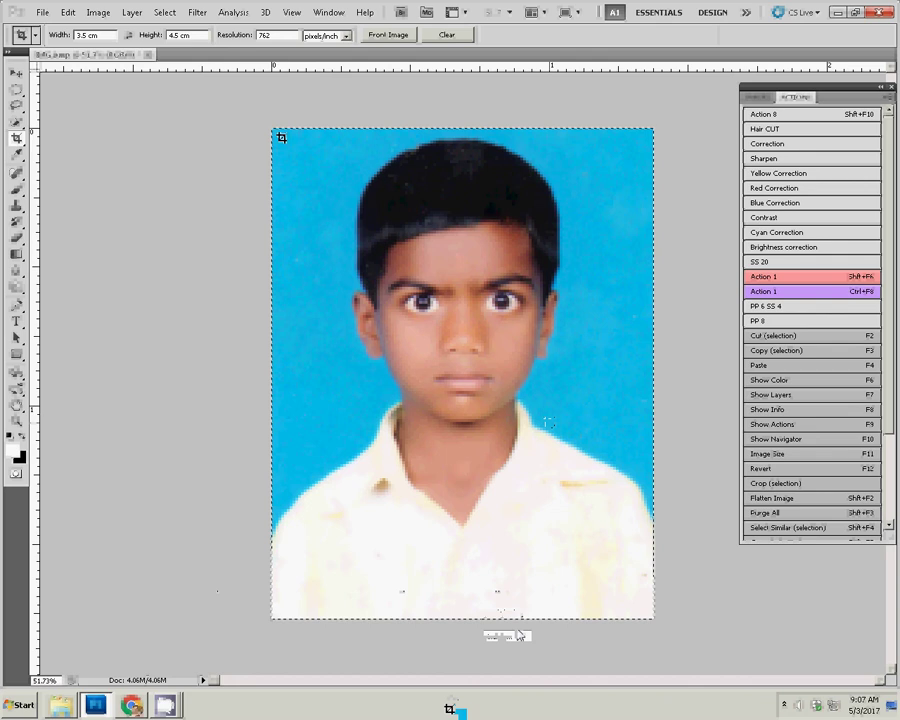
pyautogui.moveTo(273, 129)
pyautogui.mouseDown()
pyautogui.moveTo(299, 179)
pyautogui.moveTo(750, 655)
pyautogui.mouseUp()
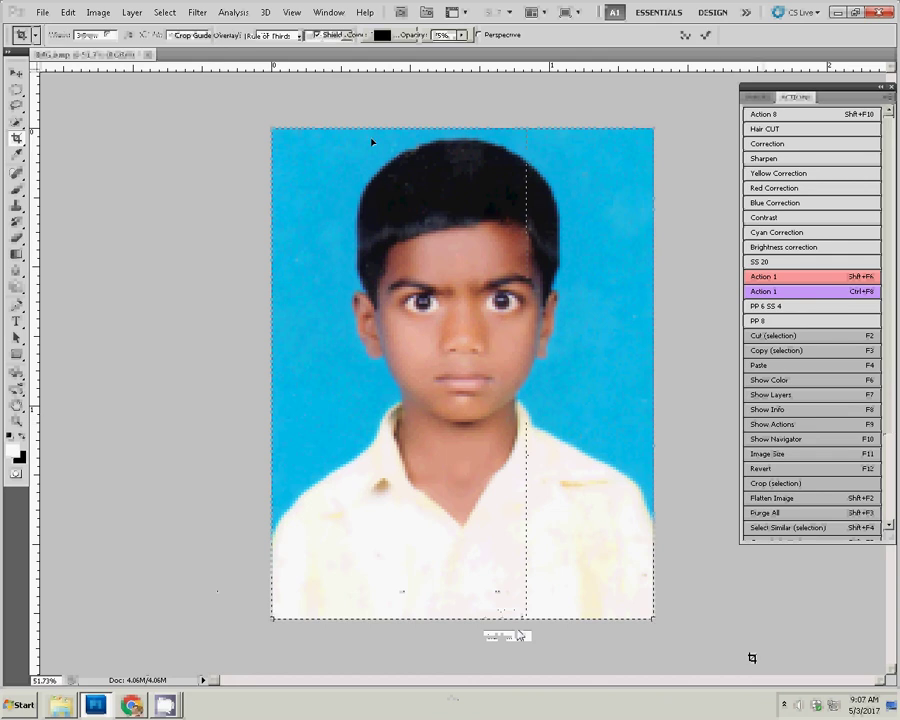
pyautogui.press('Escape')
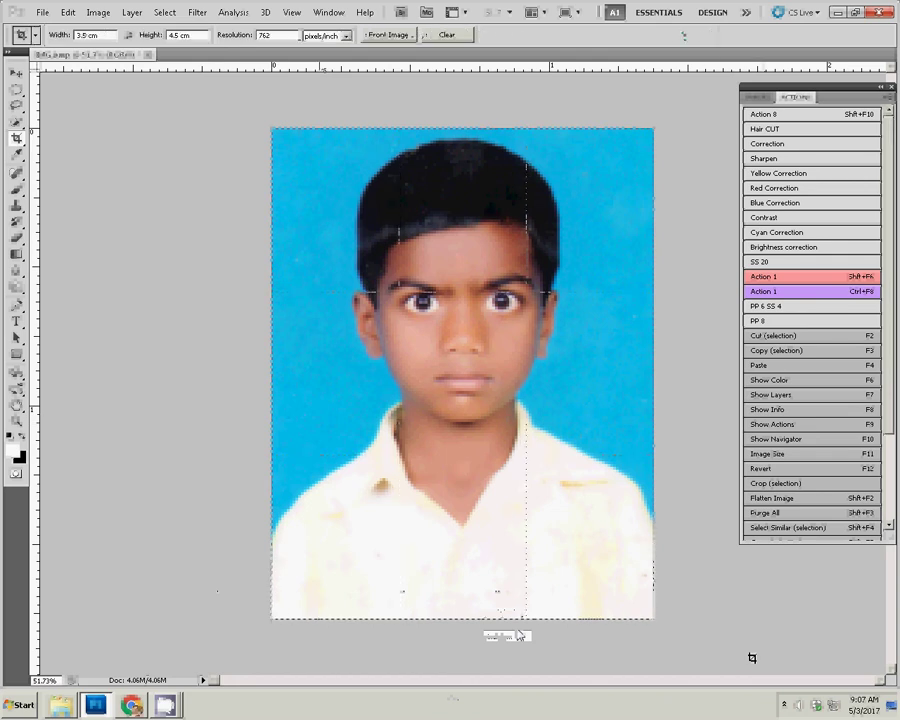
pyautogui.doubleClick(266, 35)
pyautogui.write('300')
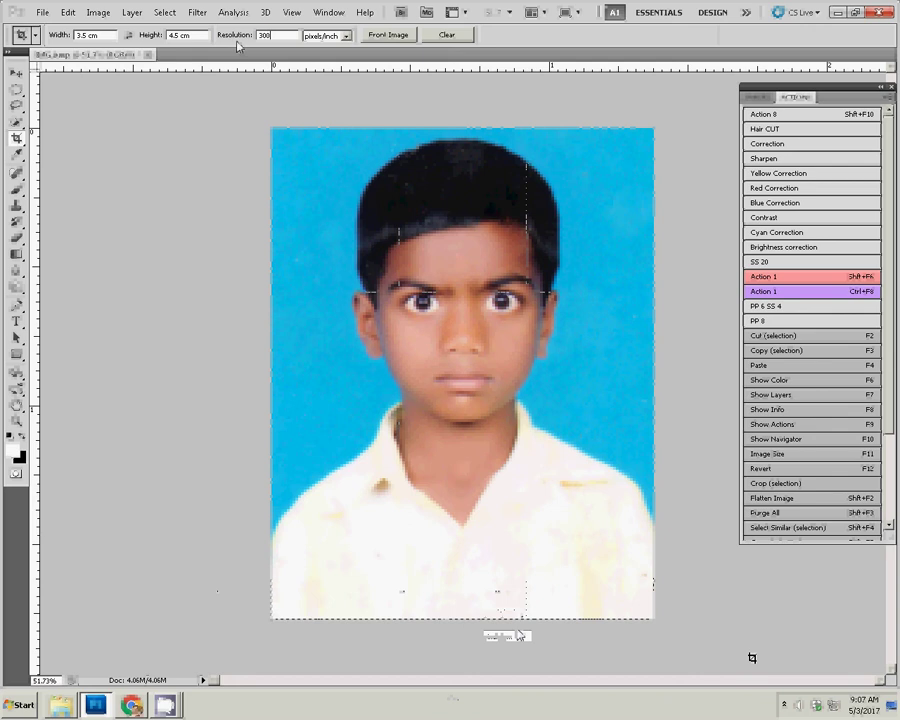
pyautogui.press('Return')
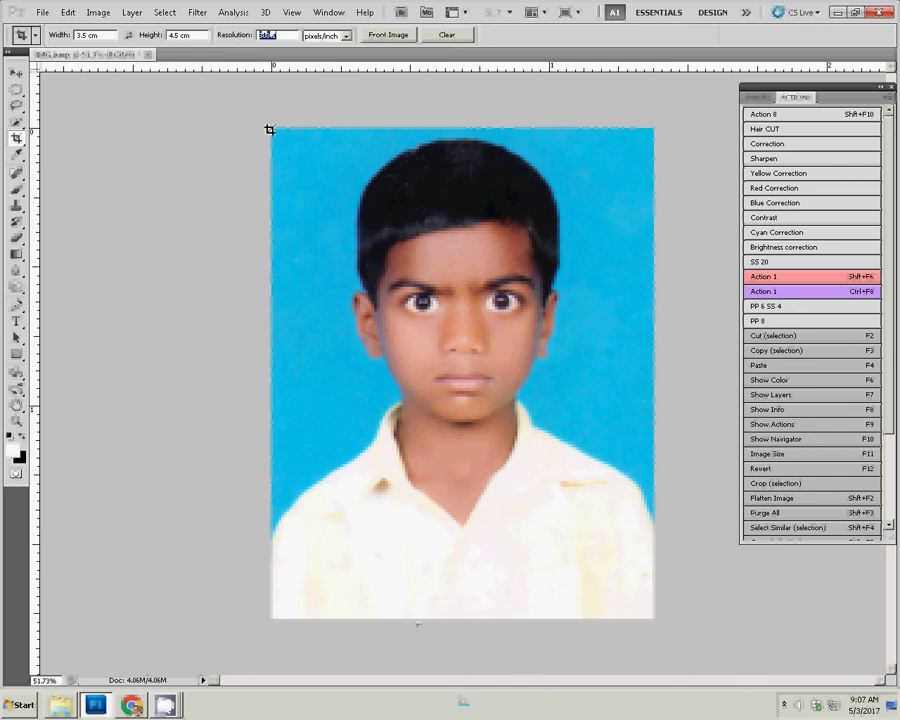
pyautogui.press('Return')
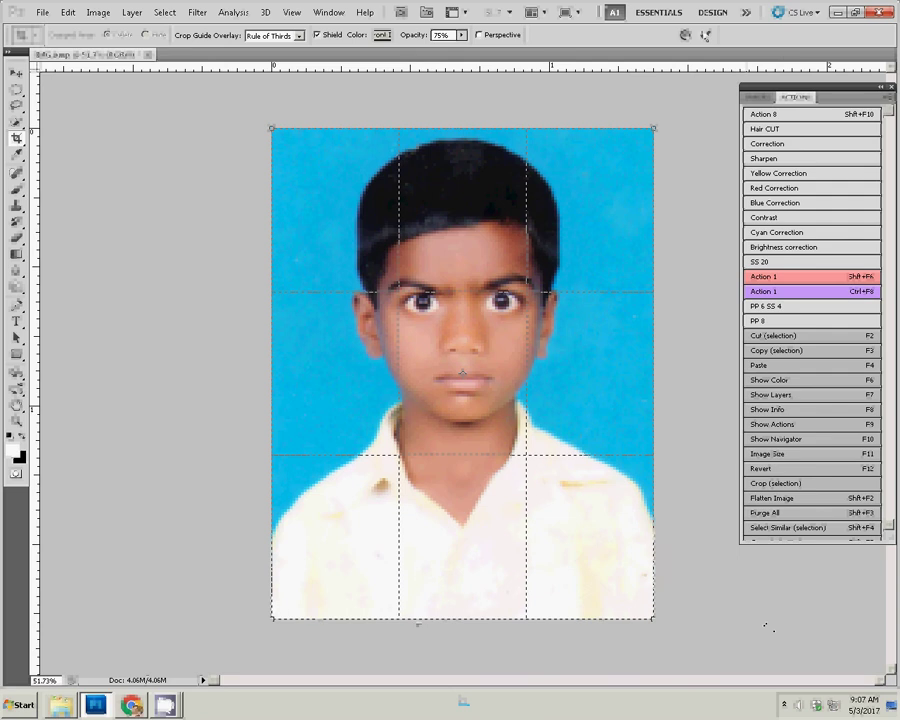
pyautogui.press('Return')
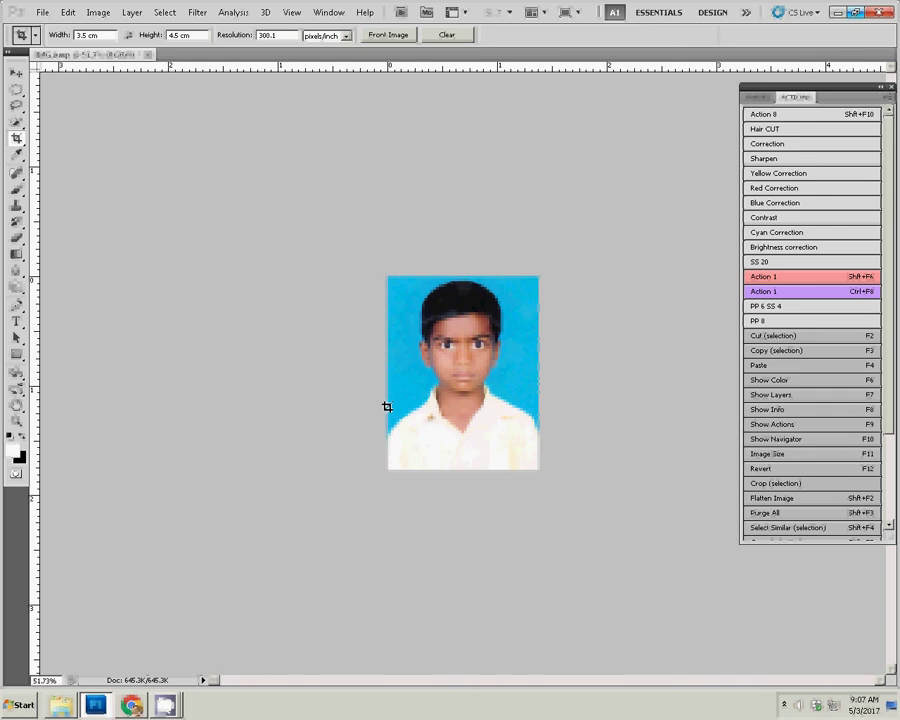
pyautogui.hotkey('shift', 'F6')
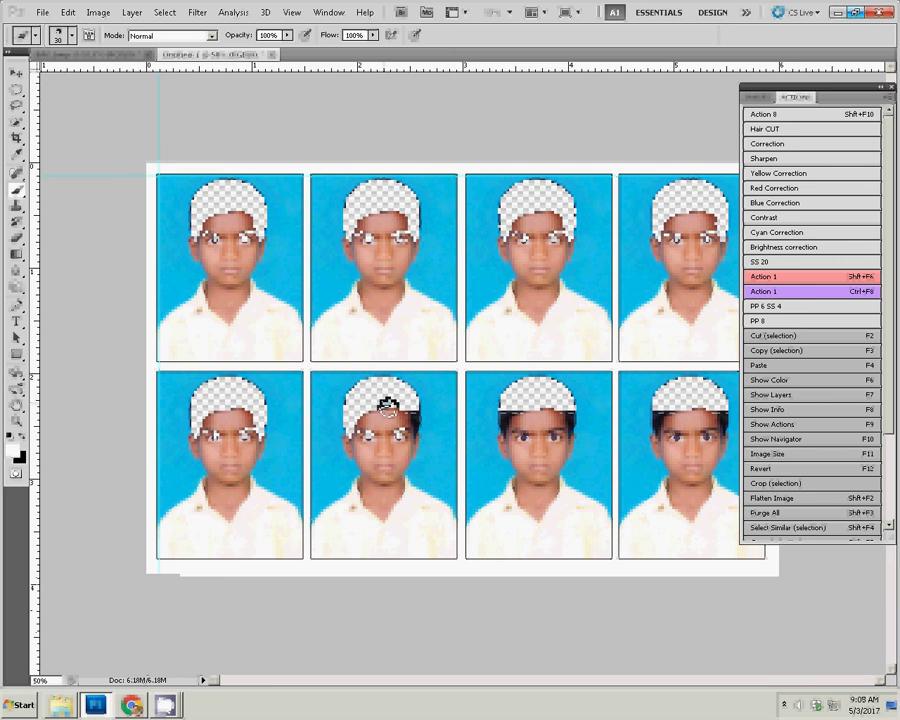
# Step: Look through the Layer menu without choosing anything, then start saving the eight-copy sheet
pyautogui.click(131, 12)
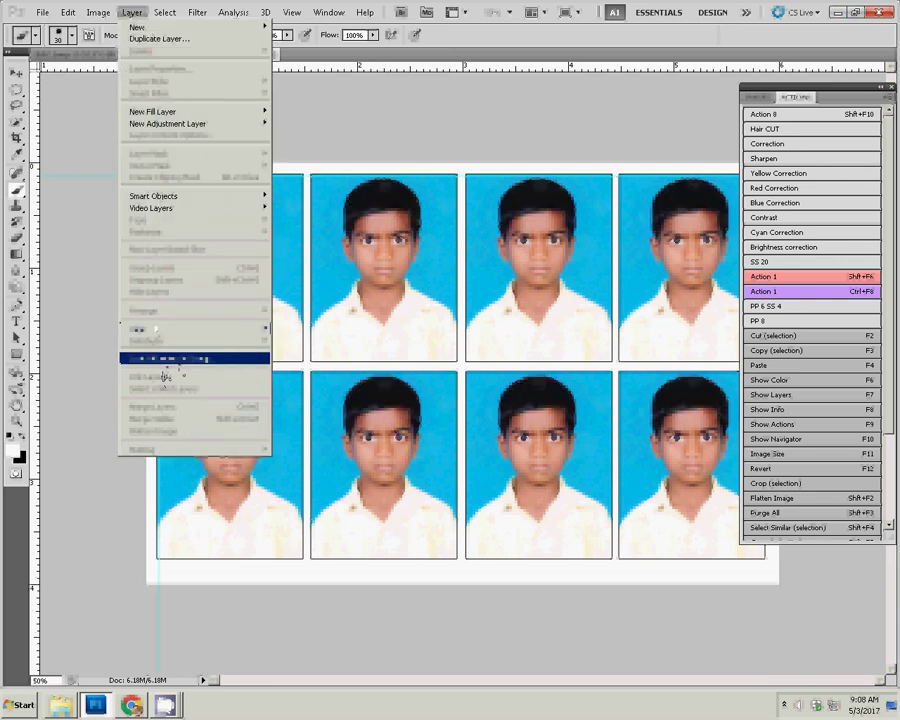
pyautogui.click(122, 210)
pyautogui.hotkey('ctrl', 's')
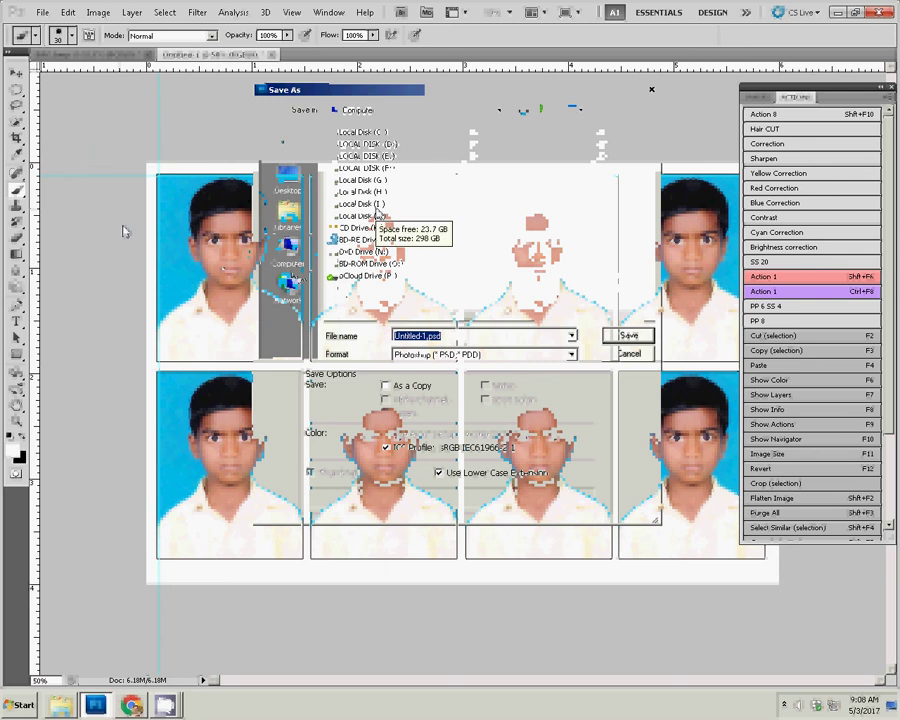
# Step: Create and open a new folder 3 inside folder 0 on Local Disk (G:)
pyautogui.click(362, 204)
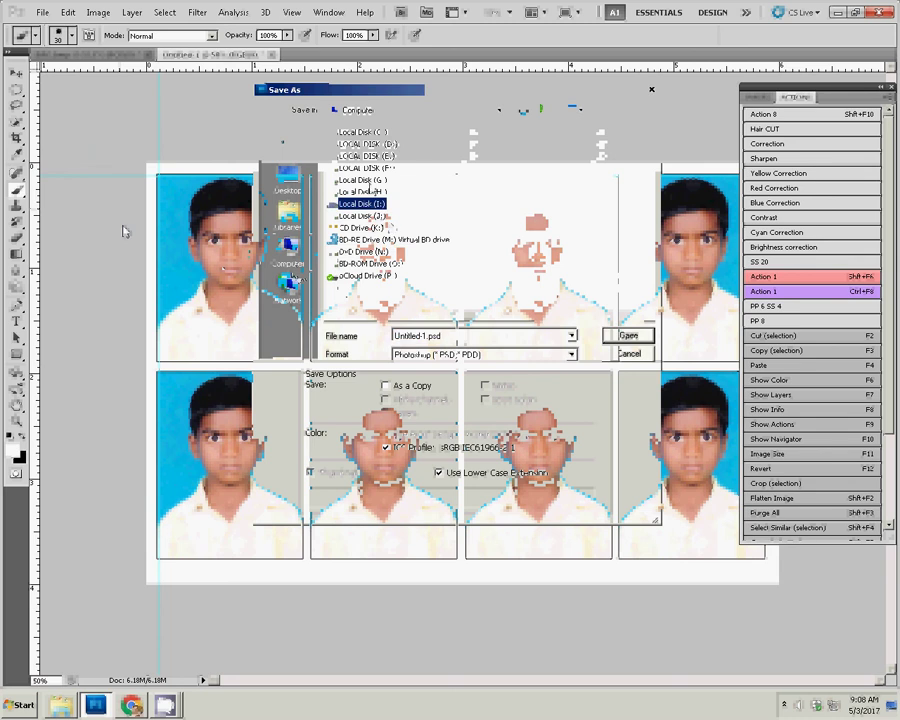
pyautogui.press('Return')
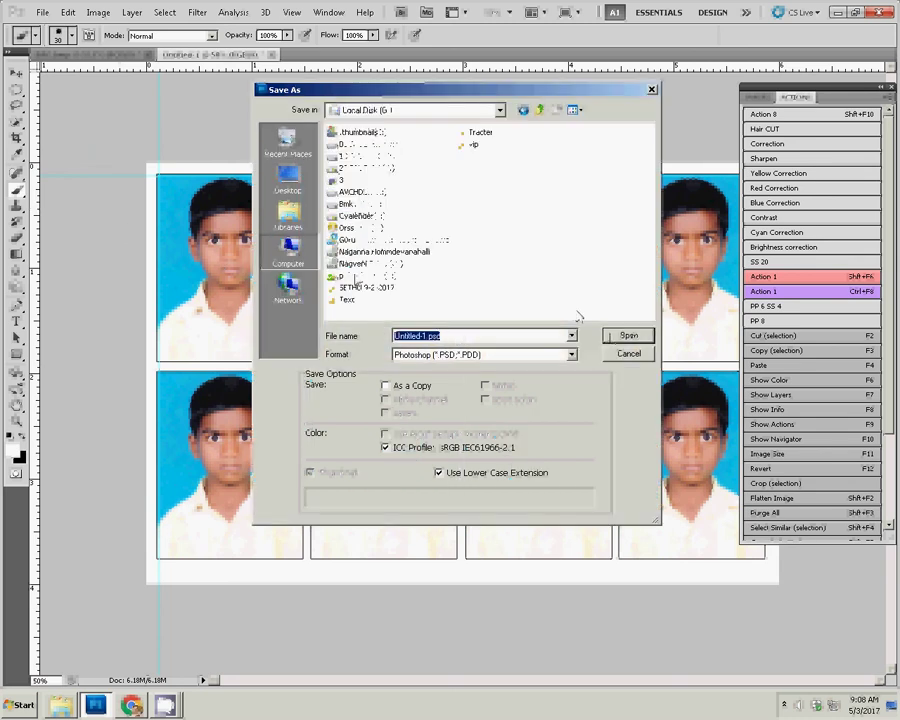
pyautogui.click(612, 338)
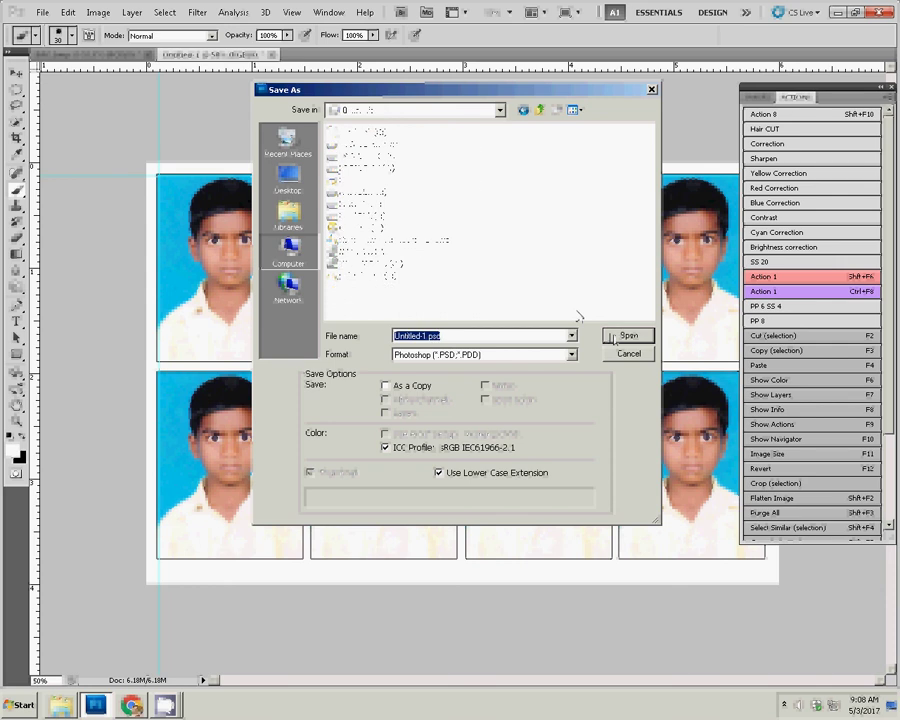
pyautogui.click(466, 193)
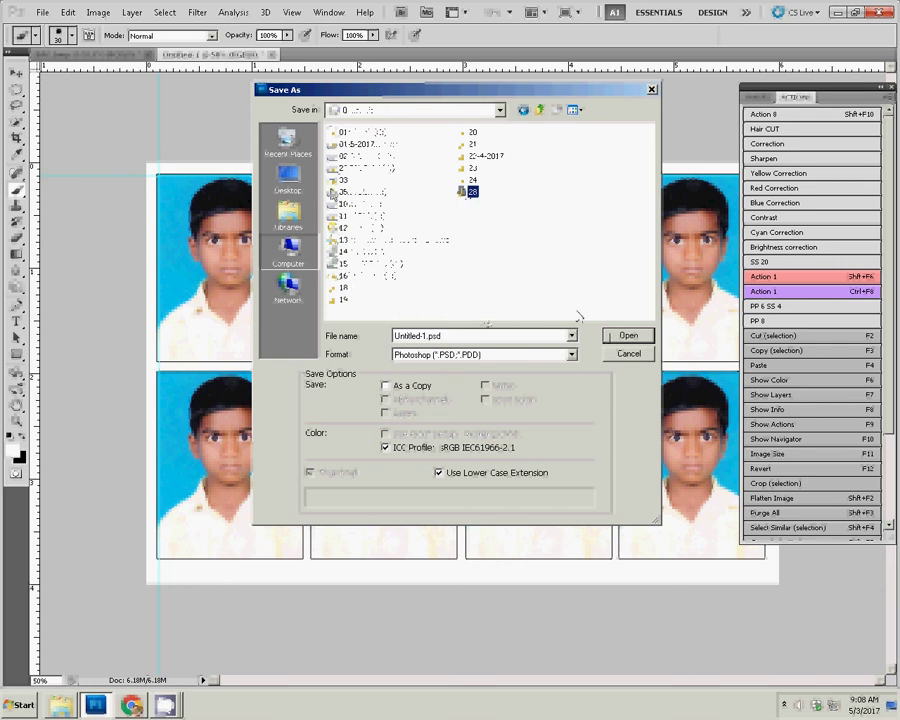
pyautogui.press('2')
pyautogui.click(470, 287)
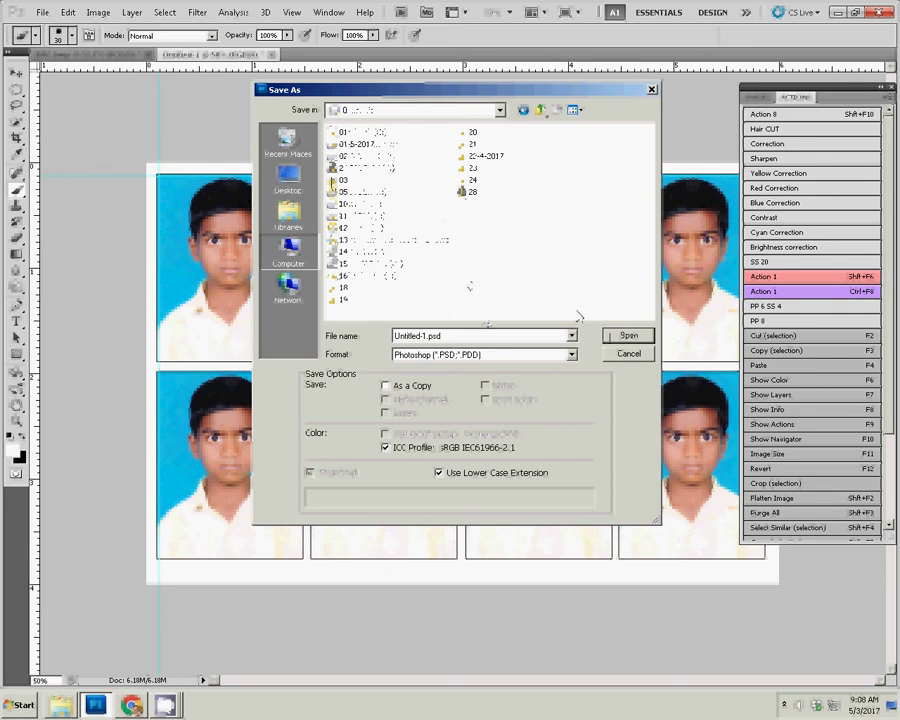
pyautogui.click(556, 110)
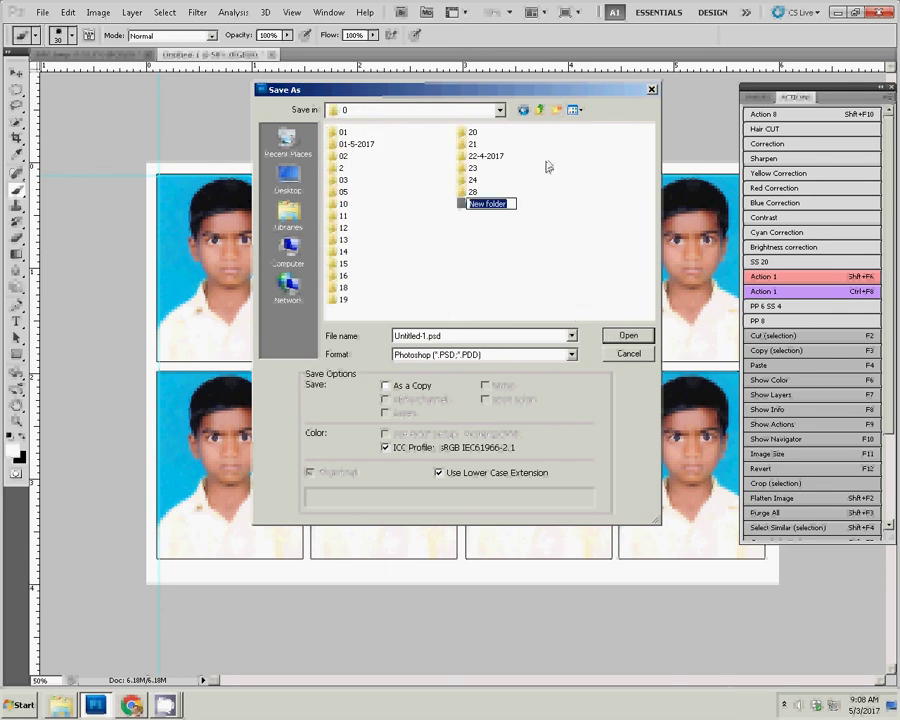
pyautogui.write('3')
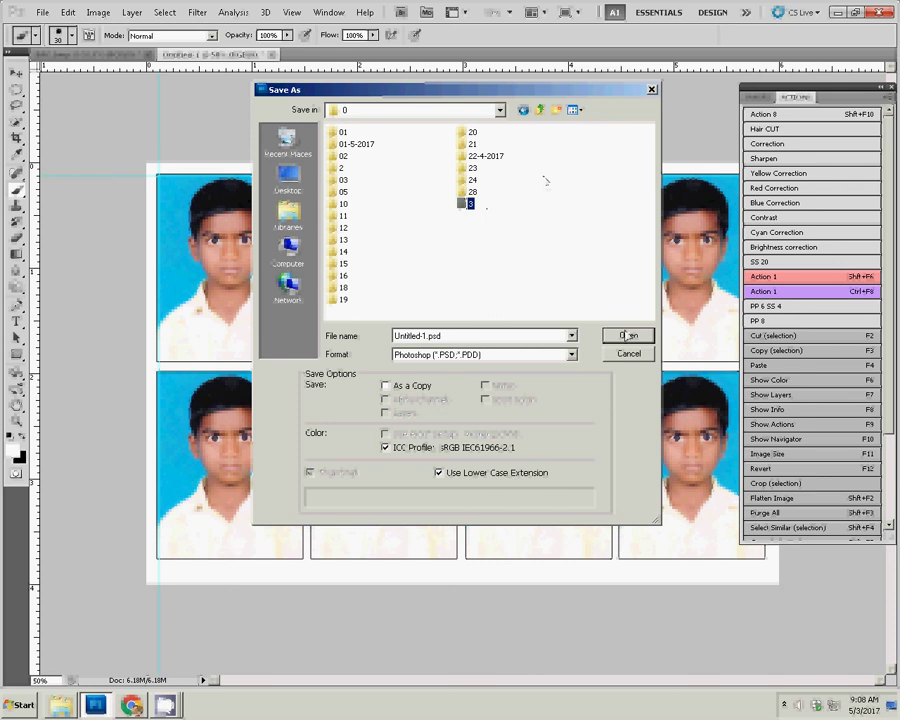
pyautogui.click(625, 336)
# Step: Save the sheet in JPEG format as 1-4x6=2
pyautogui.click(571, 354)
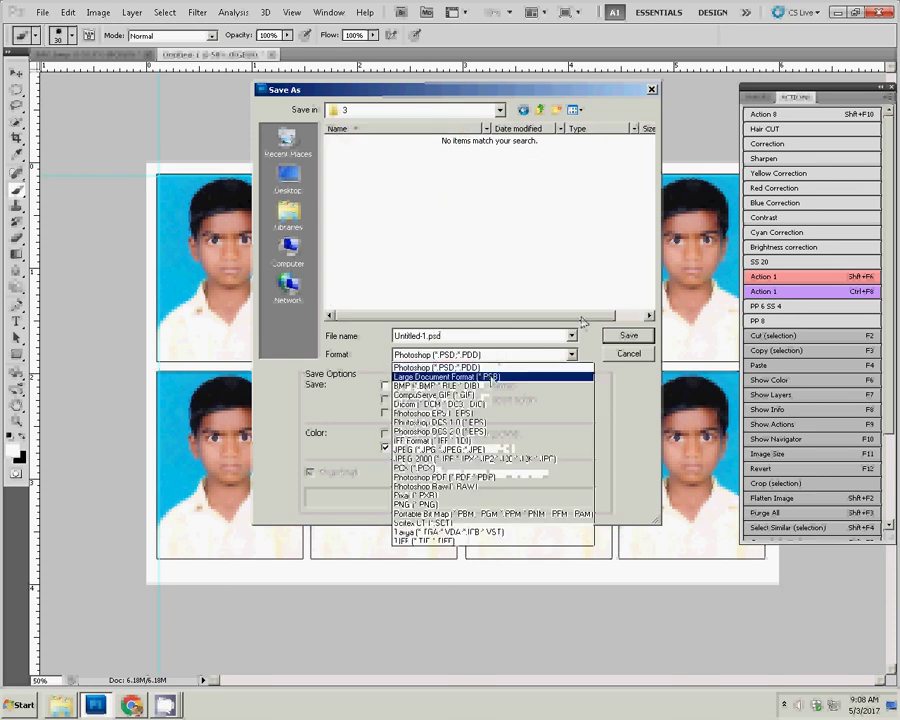
pyautogui.click(450, 450)
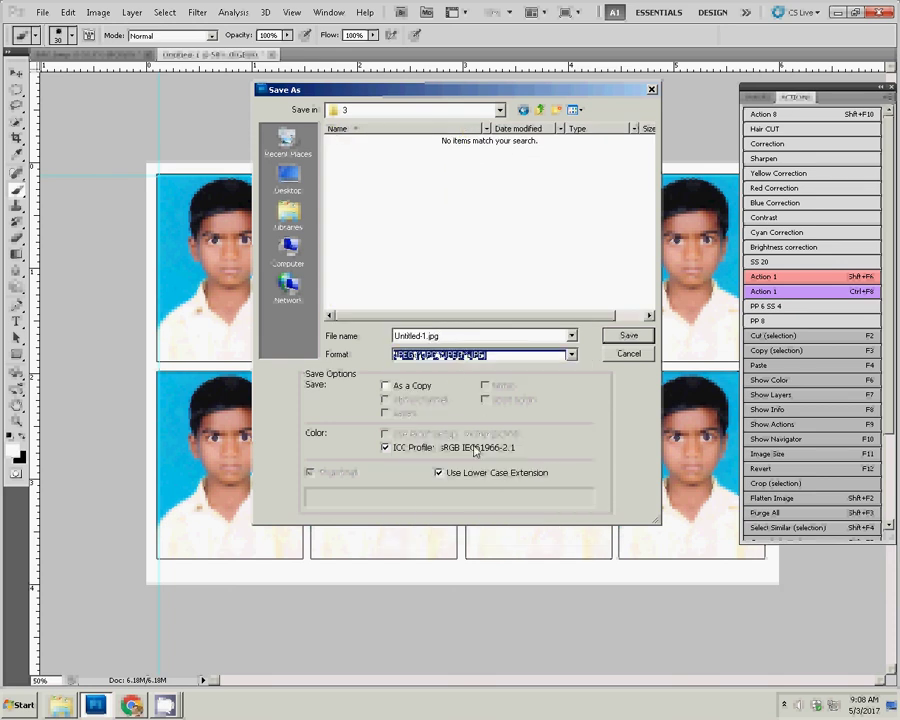
pyautogui.click(450, 338)
pyautogui.write('1-4x6=2')
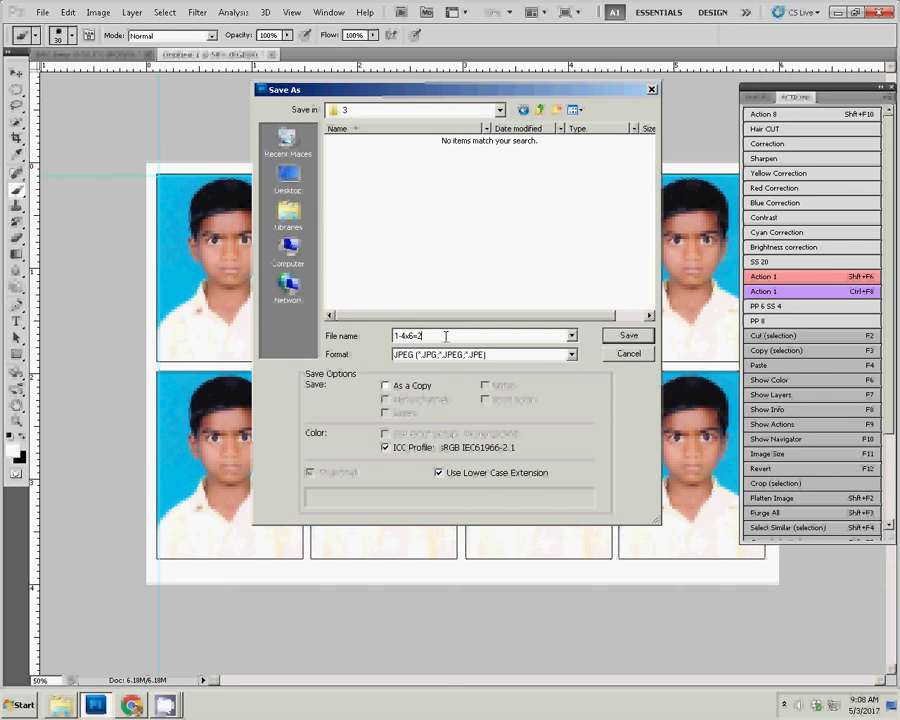
pyautogui.press('Return')
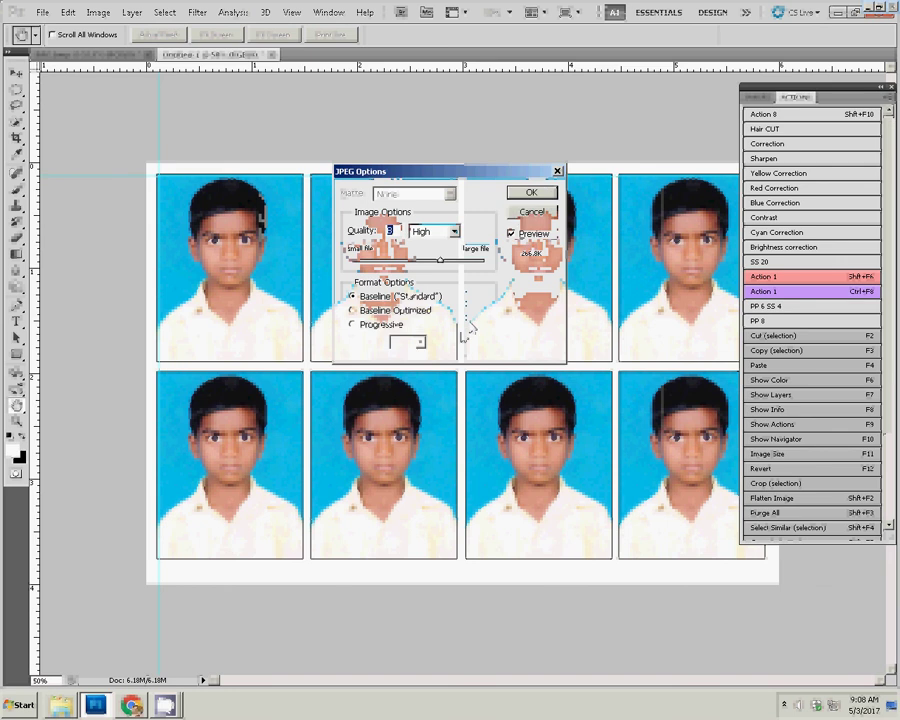
# Step: Set JPEG quality to Maximum (10) and confirm to save 1-4x6=2.jpg
pyautogui.click(454, 232)
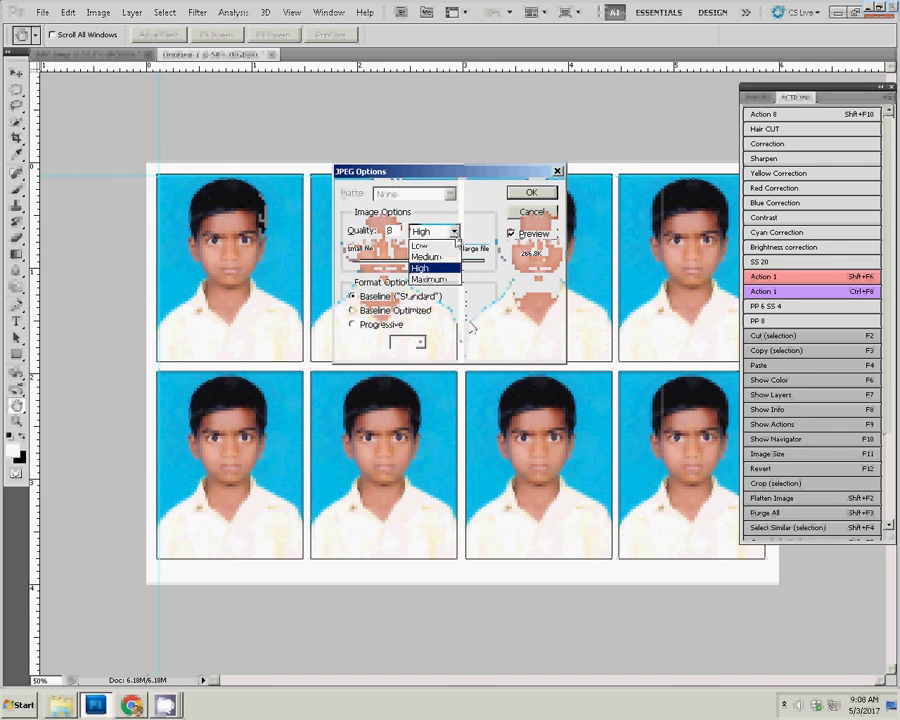
pyautogui.click(428, 279)
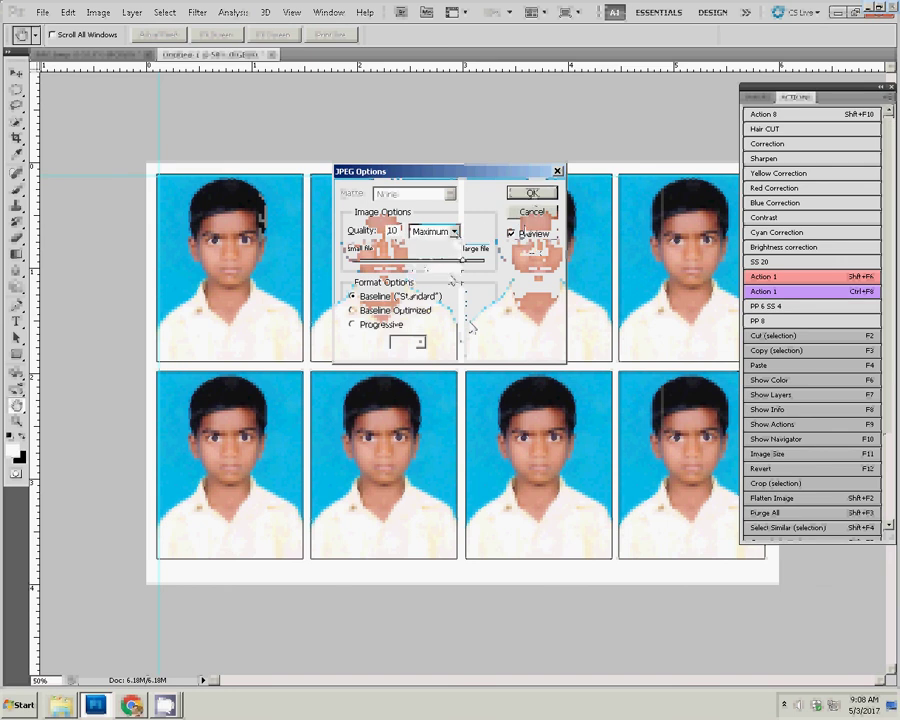
pyautogui.press('Return')
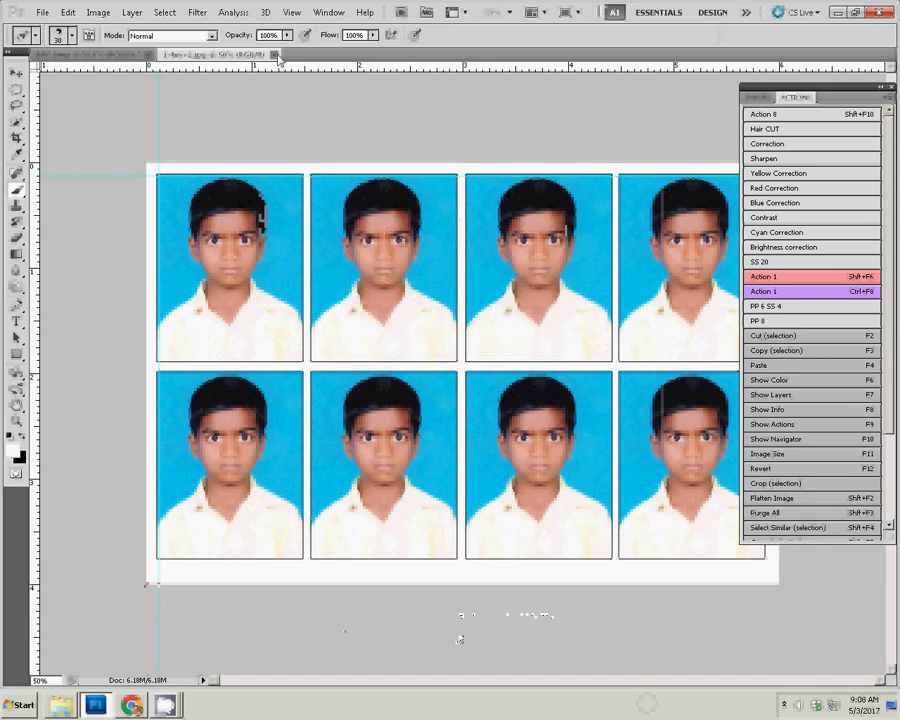
# Step: Close the saved JPEG sheet and the cropped photo, declining to save the photo
pyautogui.hotkey('shift', 'F6')
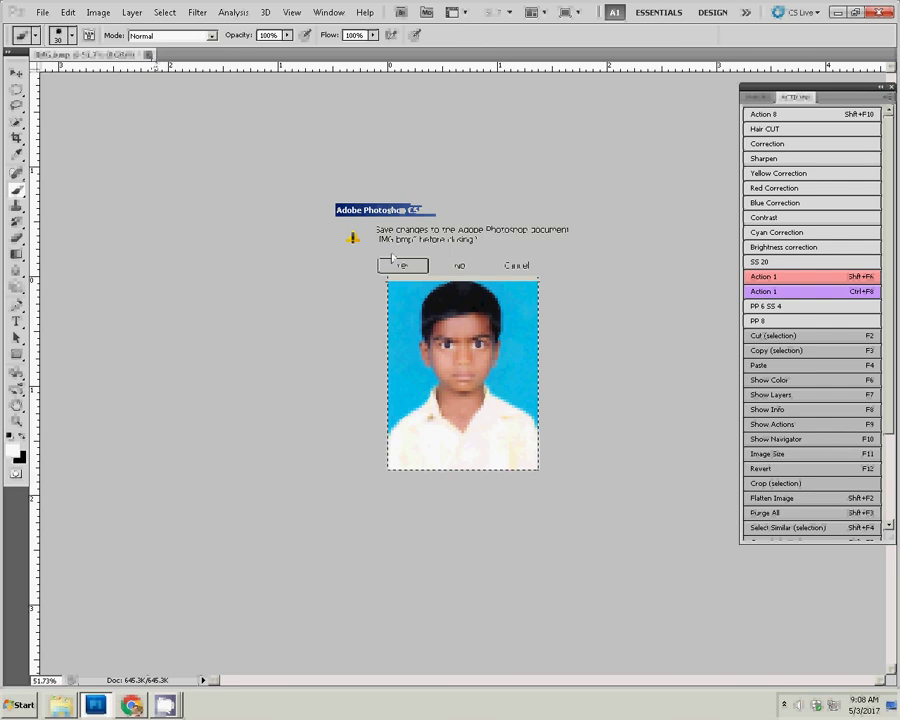
pyautogui.click(462, 265)
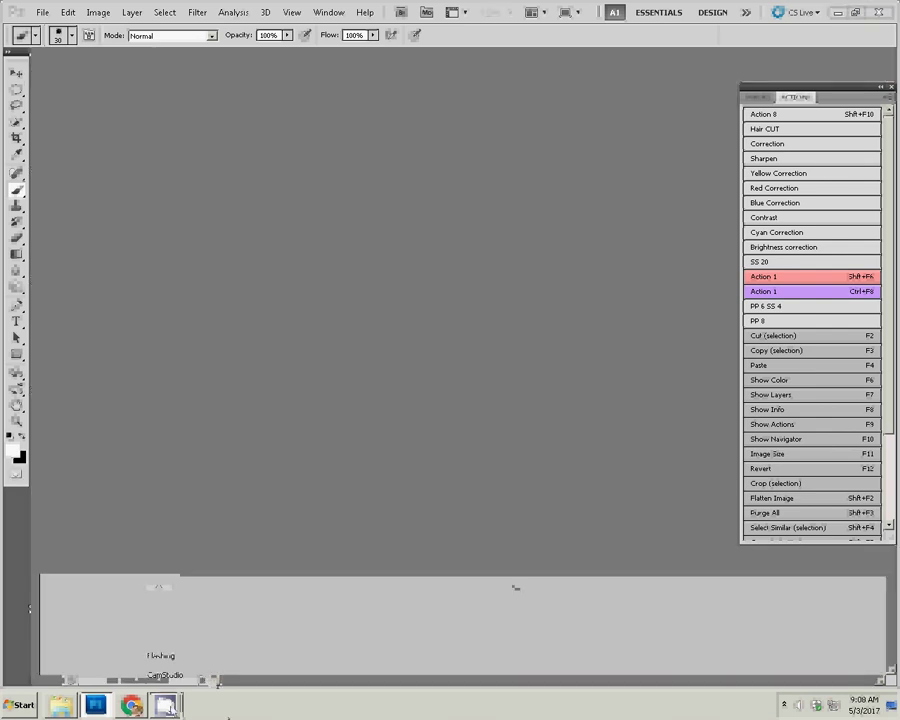
pyautogui.click(157, 683)
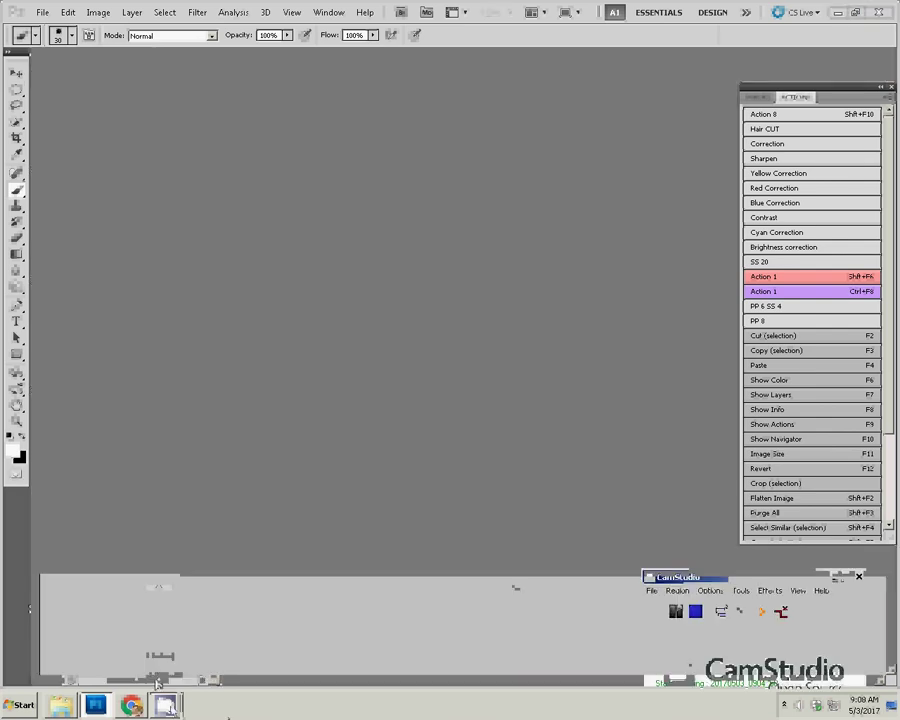